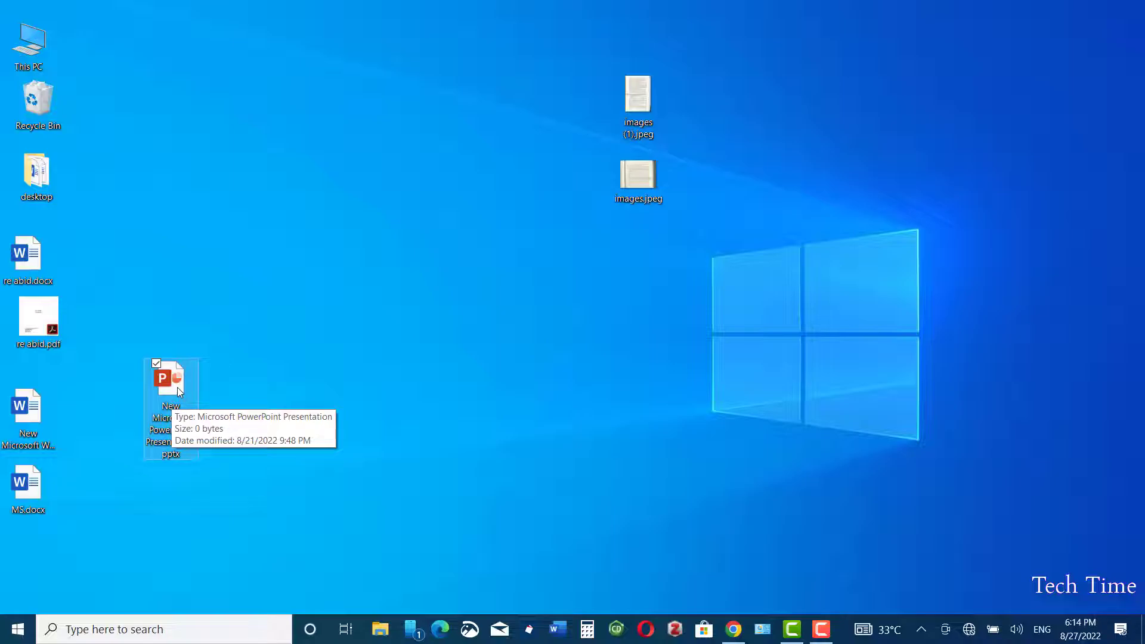
# Open the New Microsoft PowerPoint Presentation file from the desktop and delete the title and subtitle placeholders from the first slide
pyautogui.doubleClick(170, 381)
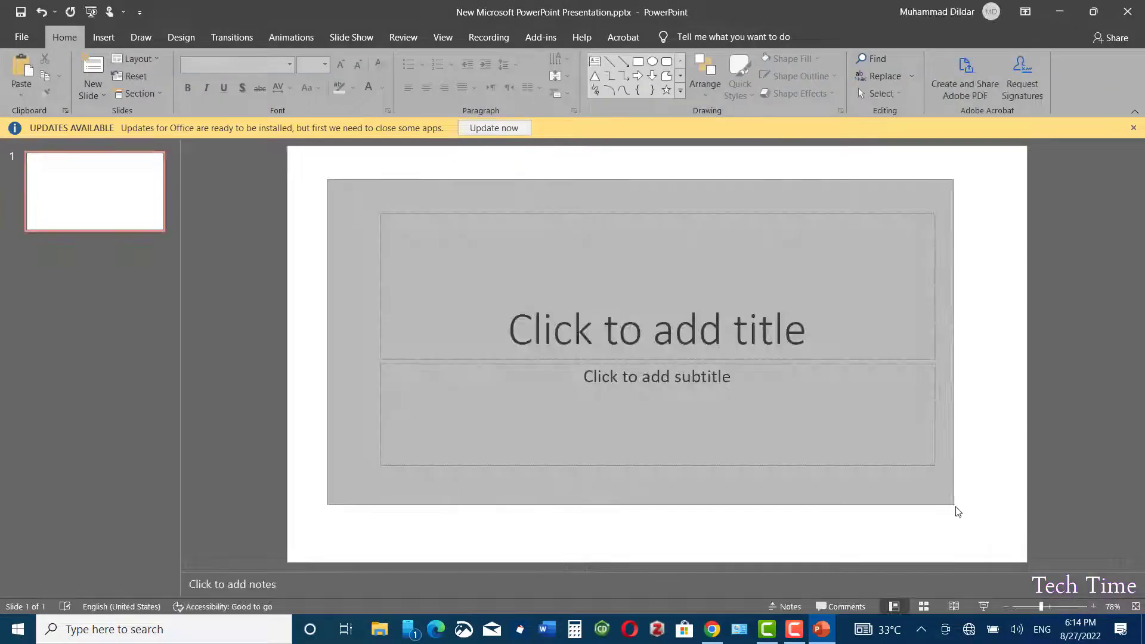
pyautogui.moveTo(958, 511); pyautogui.dragTo(964, 518)
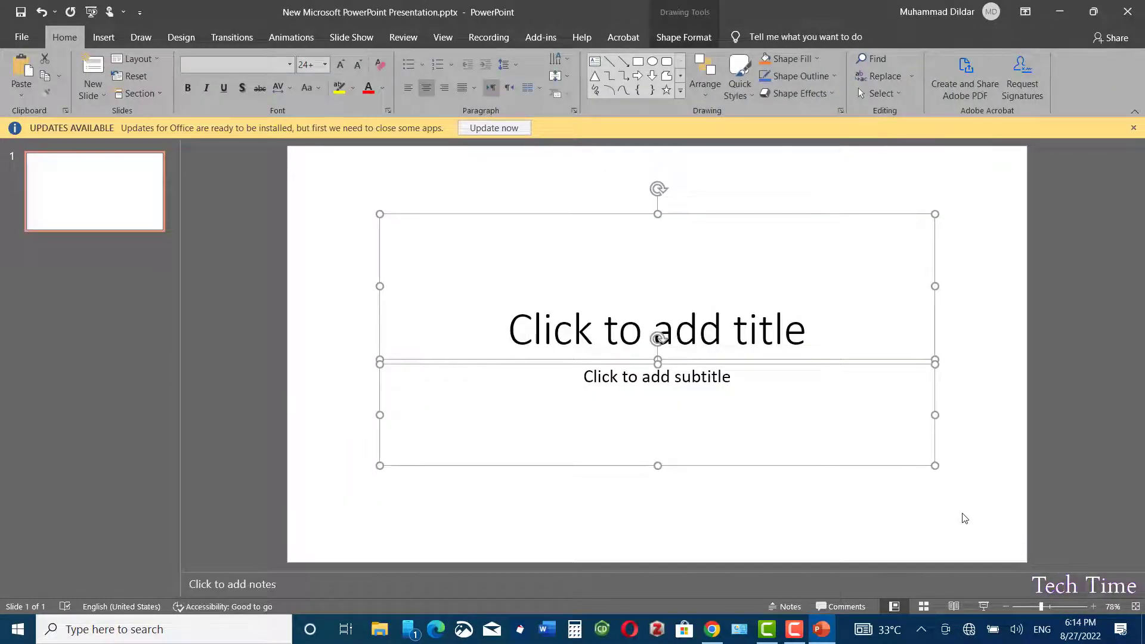
pyautogui.press('Delete')
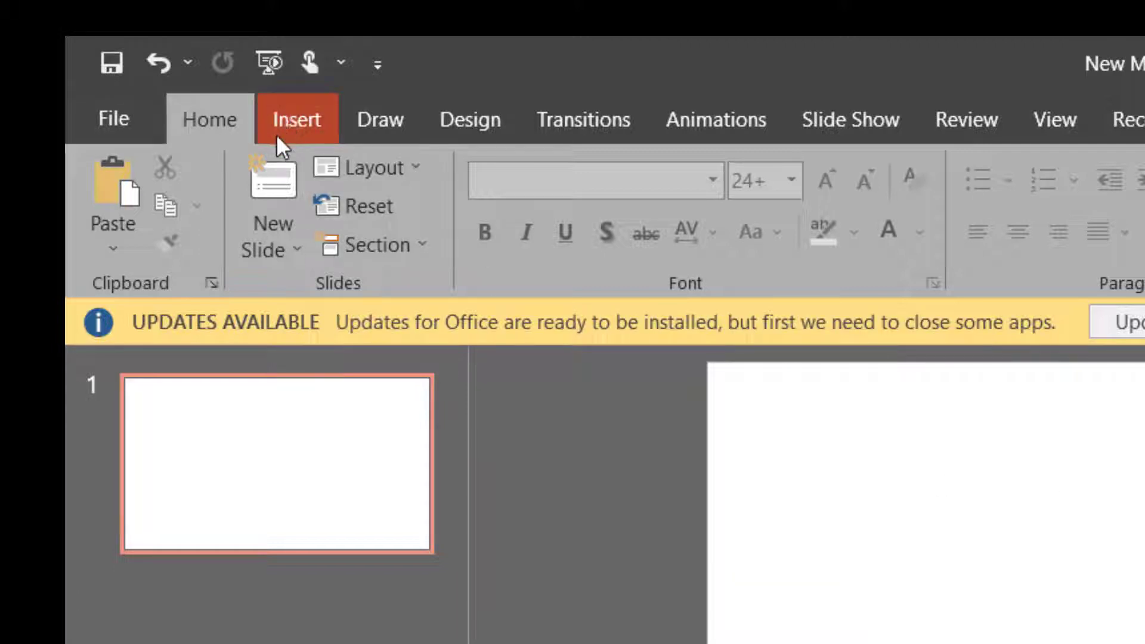
# Insert the picture images.jpeg from the Desktop folder and enlarge it to about 6.17" high by 8.04" wide
pyautogui.click(293, 122)
pyautogui.click(313, 211)
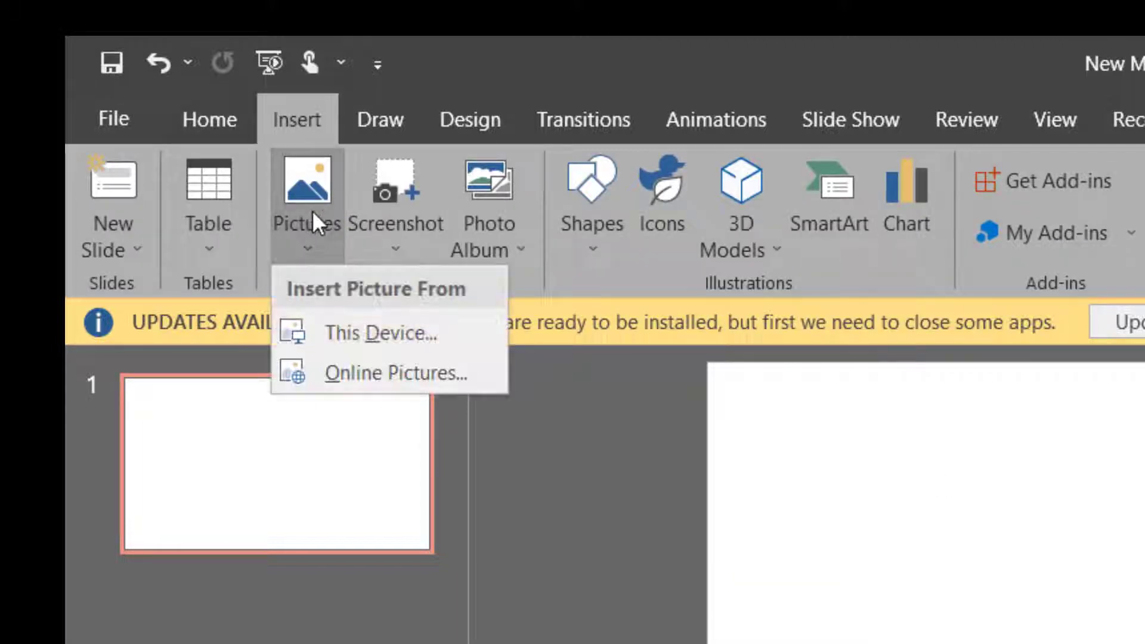
pyautogui.click(396, 329)
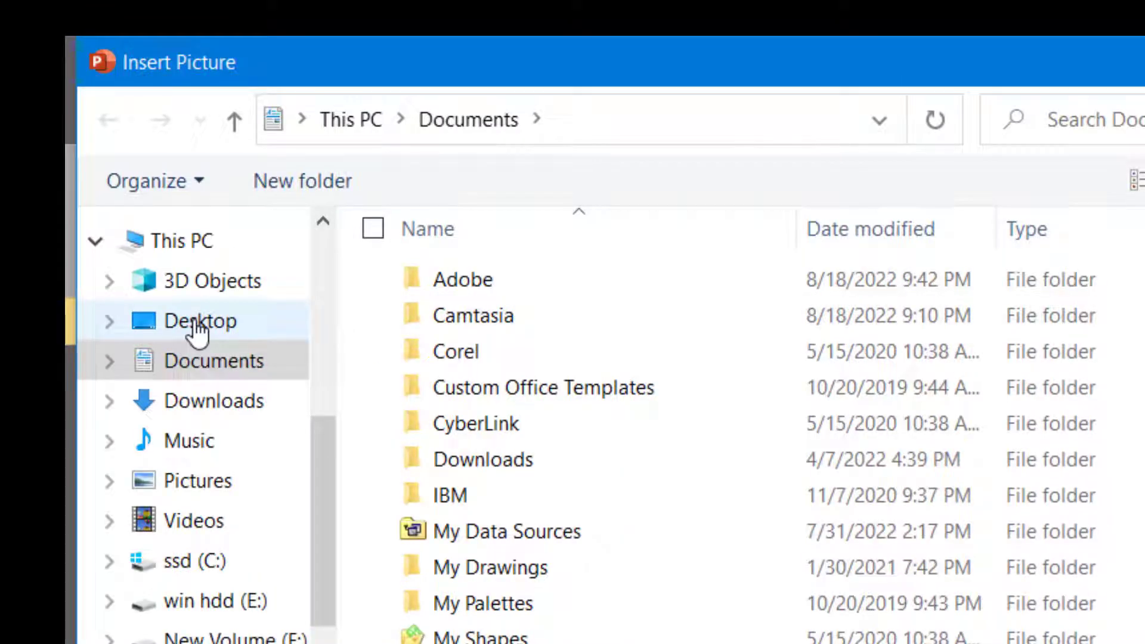
pyautogui.click(193, 325)
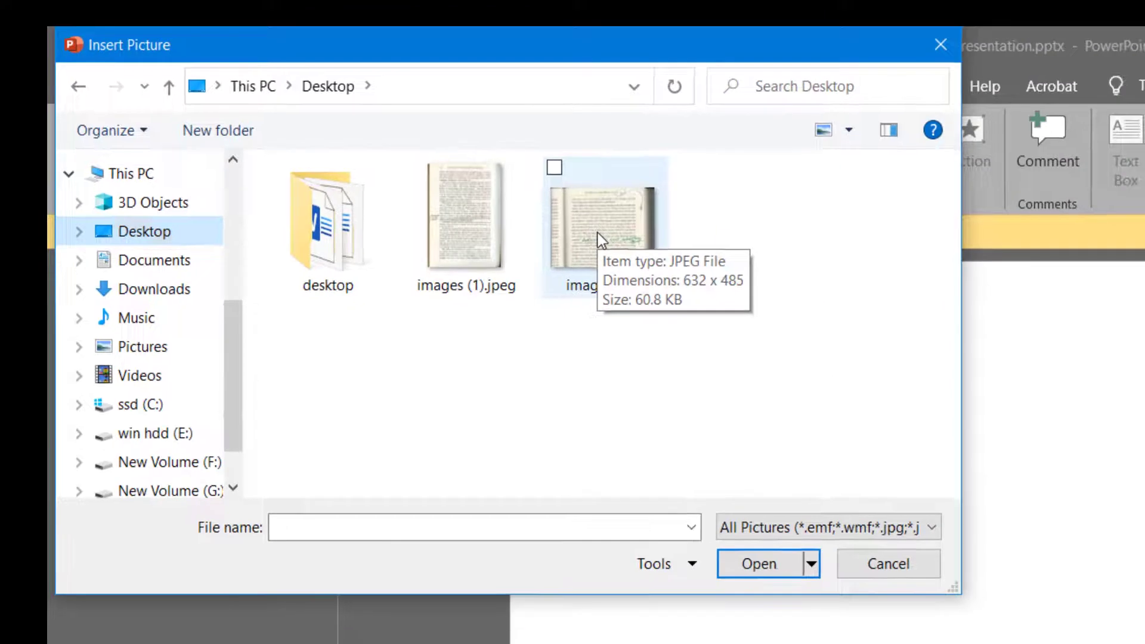
pyautogui.click(828, 325)
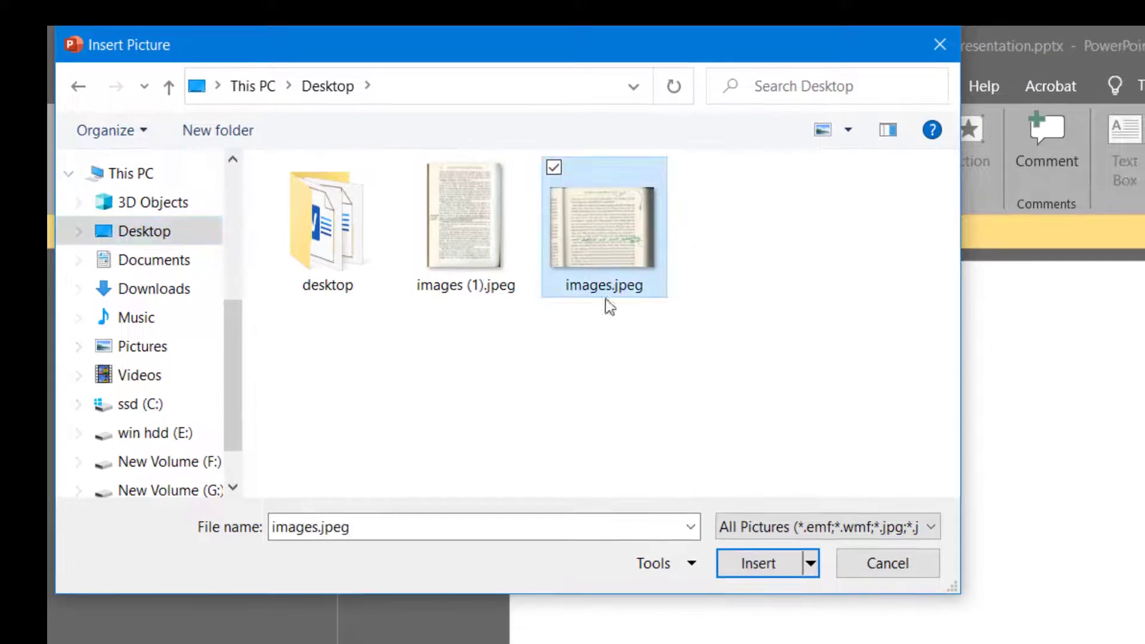
pyautogui.click(757, 563)
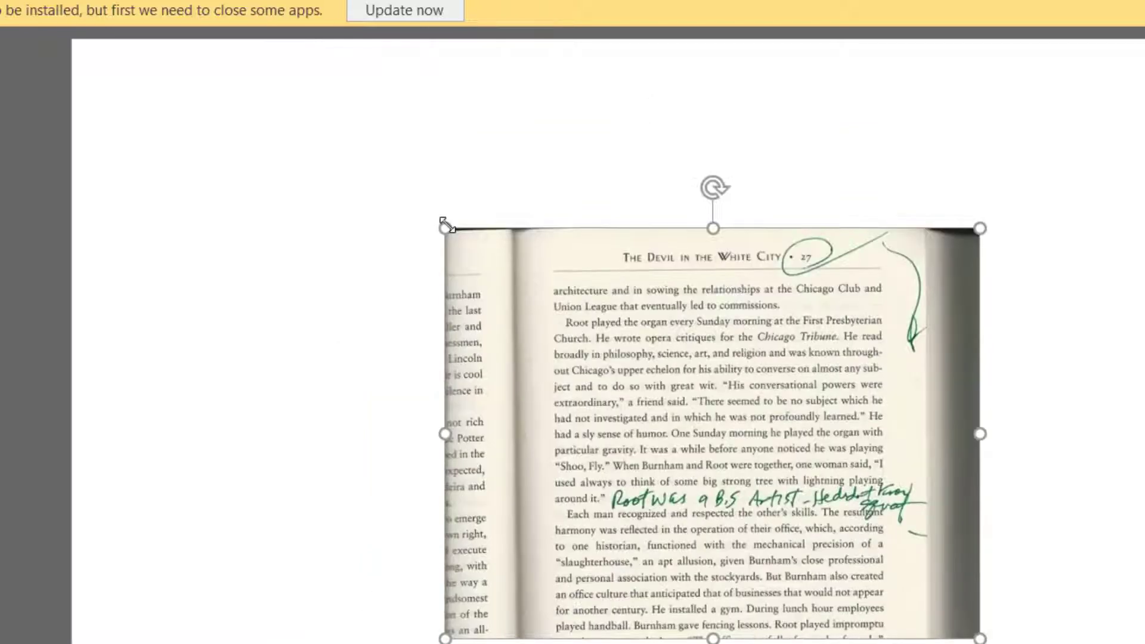
pyautogui.moveTo(445, 228); pyautogui.dragTo(259, 137)
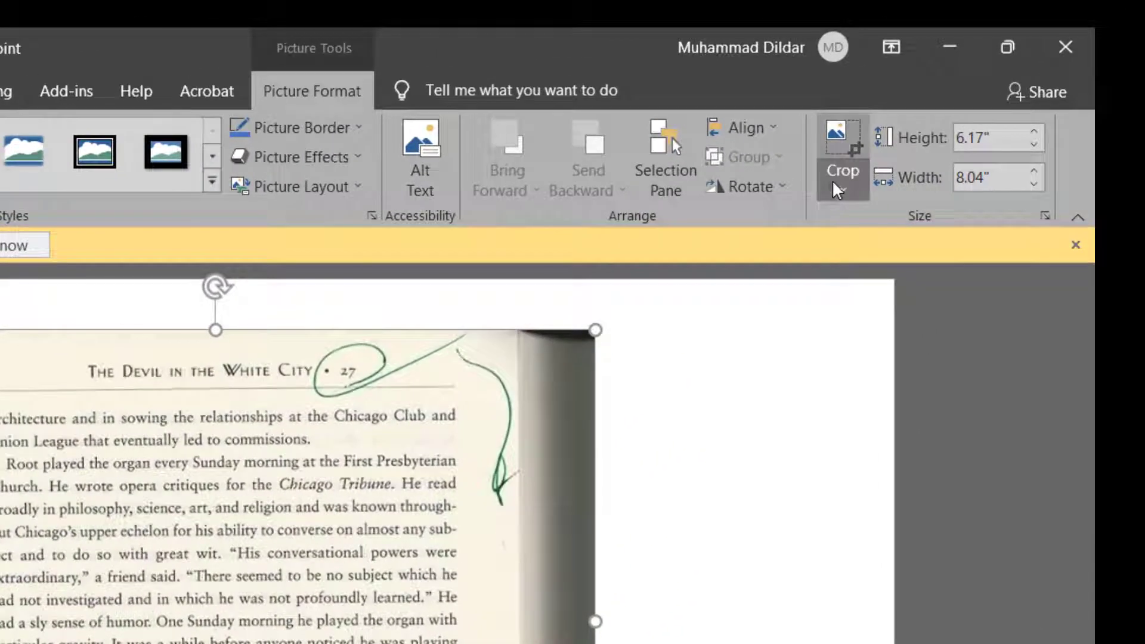
# Crop the facing page off the picture's left side and the dark strip off its right side, to about 5.93" wide
pyautogui.click(833, 185)
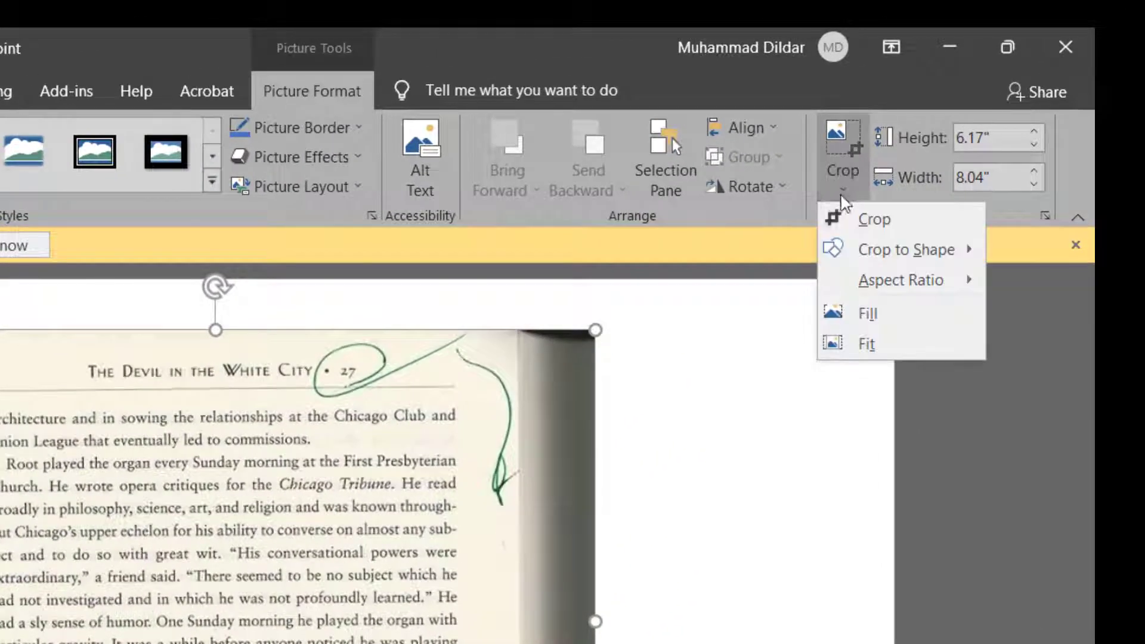
pyautogui.click(859, 222)
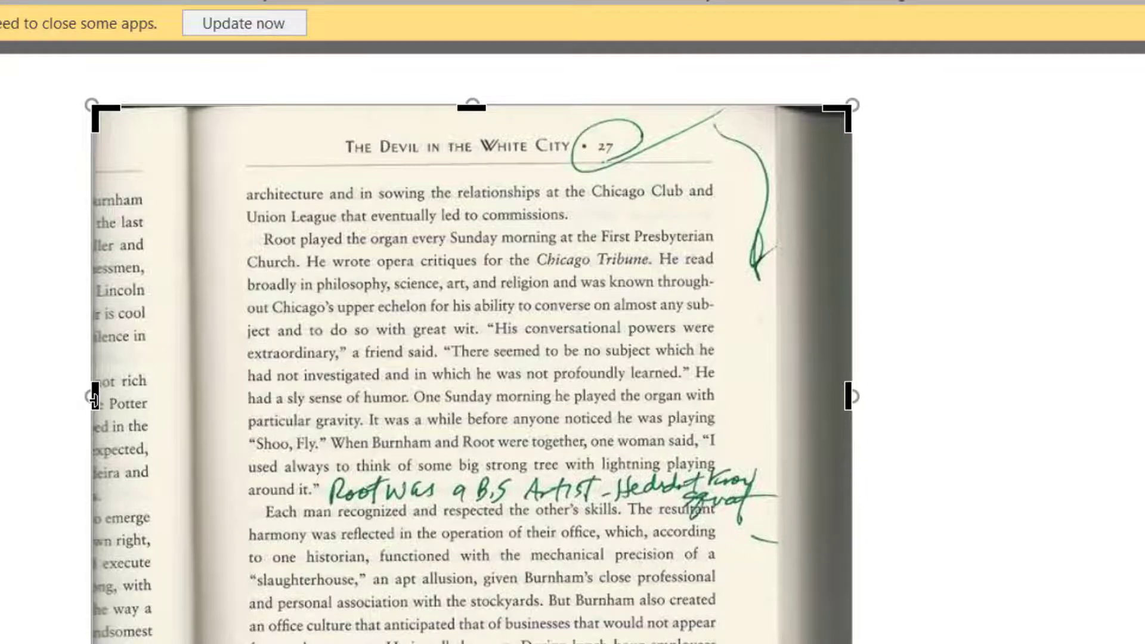
pyautogui.moveTo(94, 398); pyautogui.dragTo(219, 398)
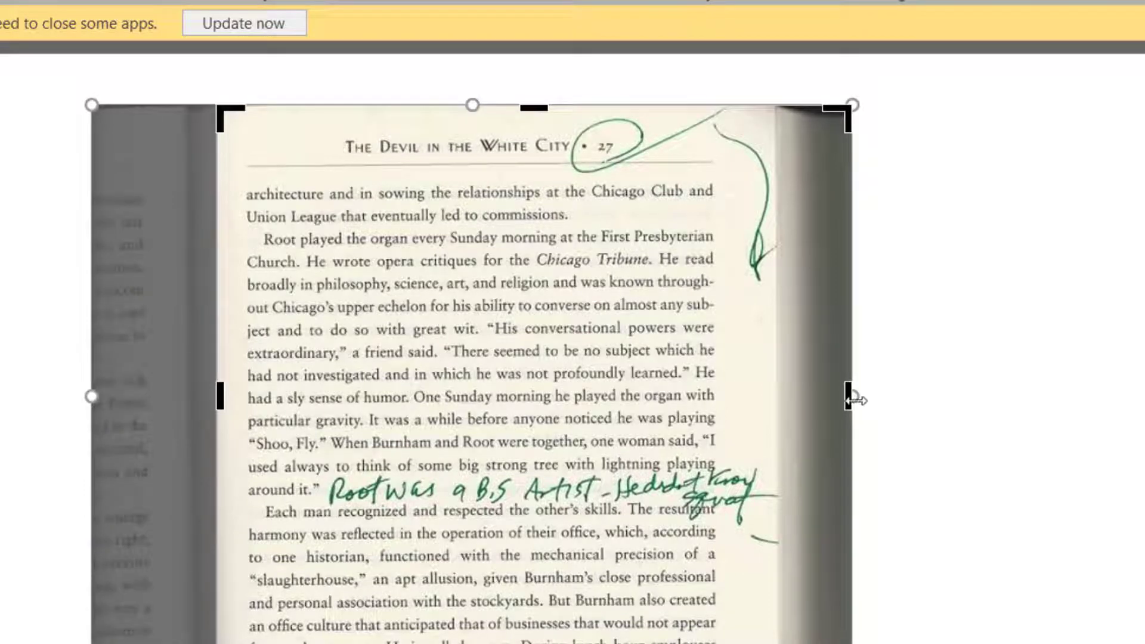
pyautogui.moveTo(853, 399); pyautogui.dragTo(775, 415)
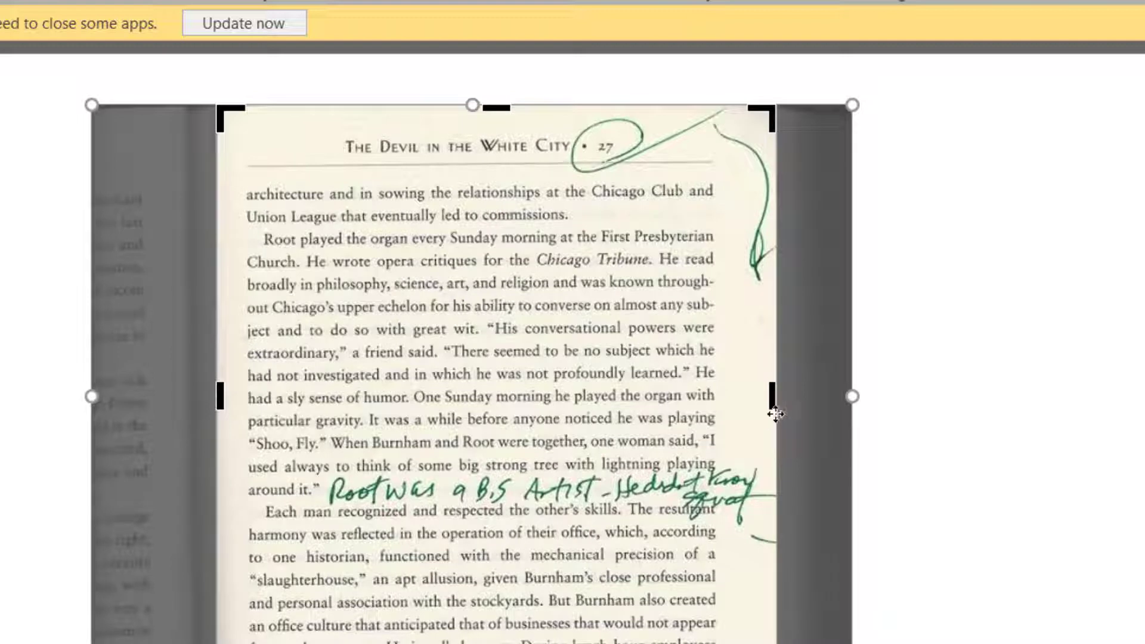
pyautogui.click(997, 366)
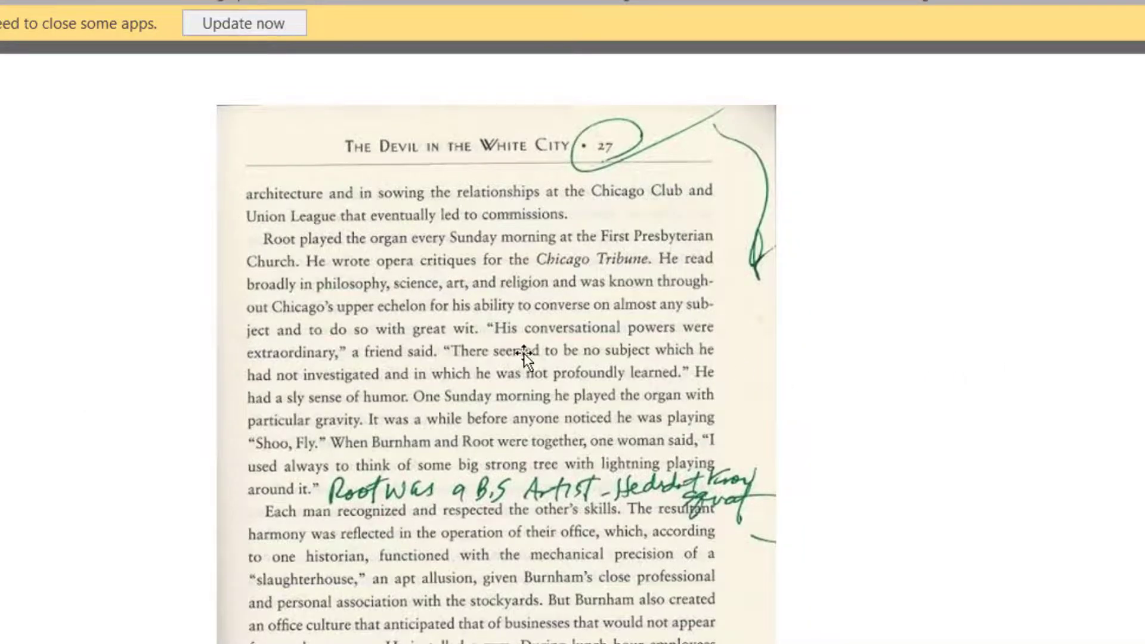
# Apply the Brightness +20% Contrast -40% correction preset to the cropped book page picture
pyautogui.click(506, 361)
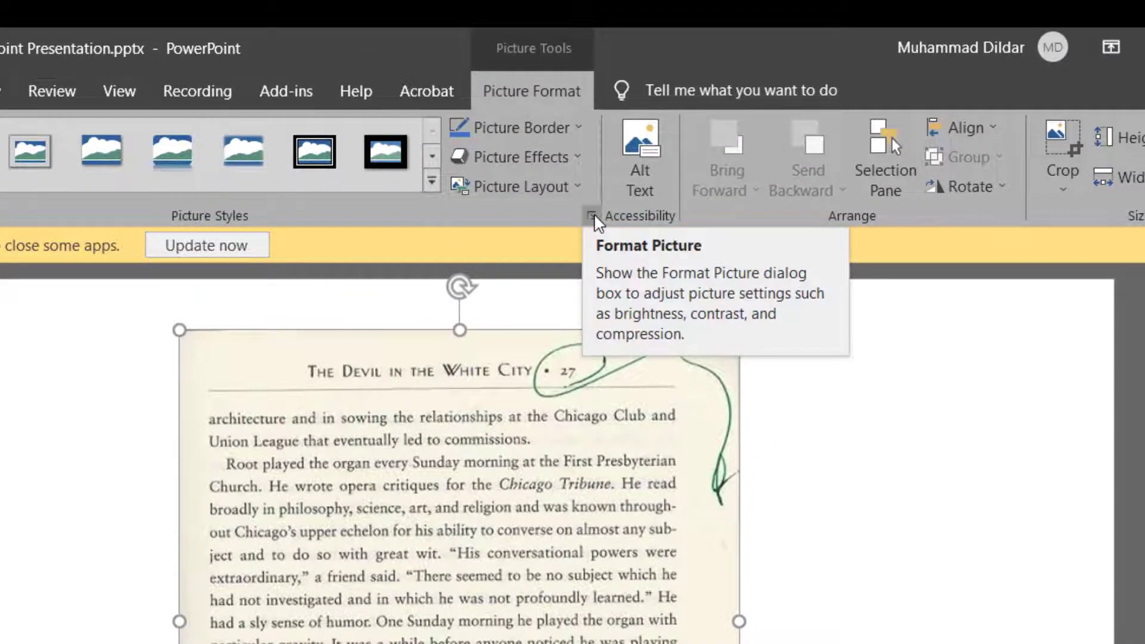
pyautogui.click(592, 216)
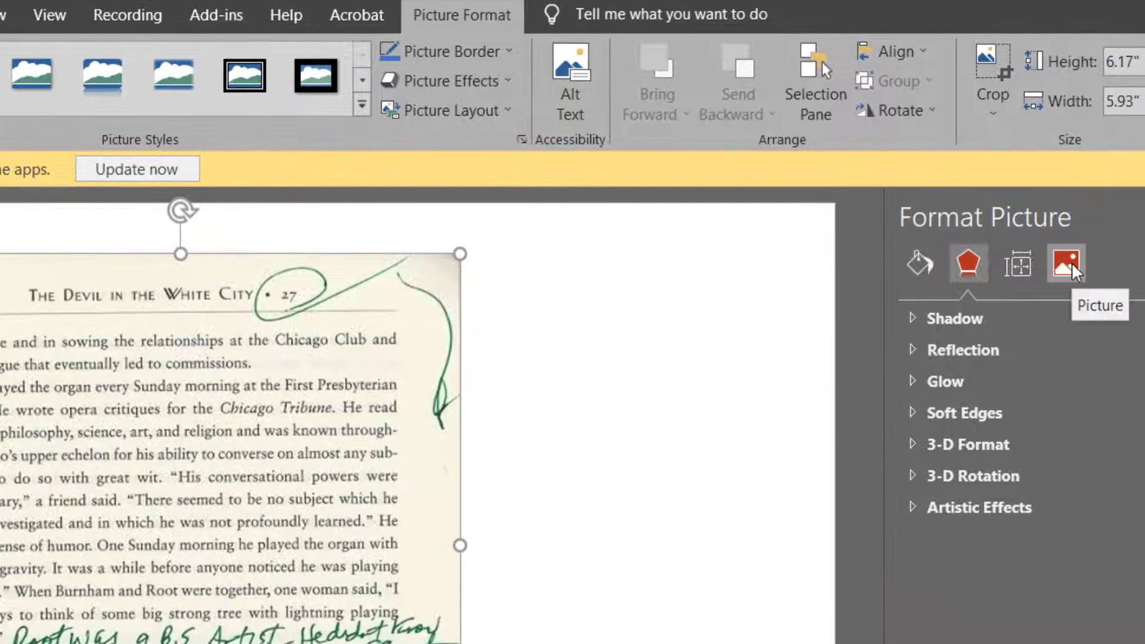
pyautogui.click(1071, 262)
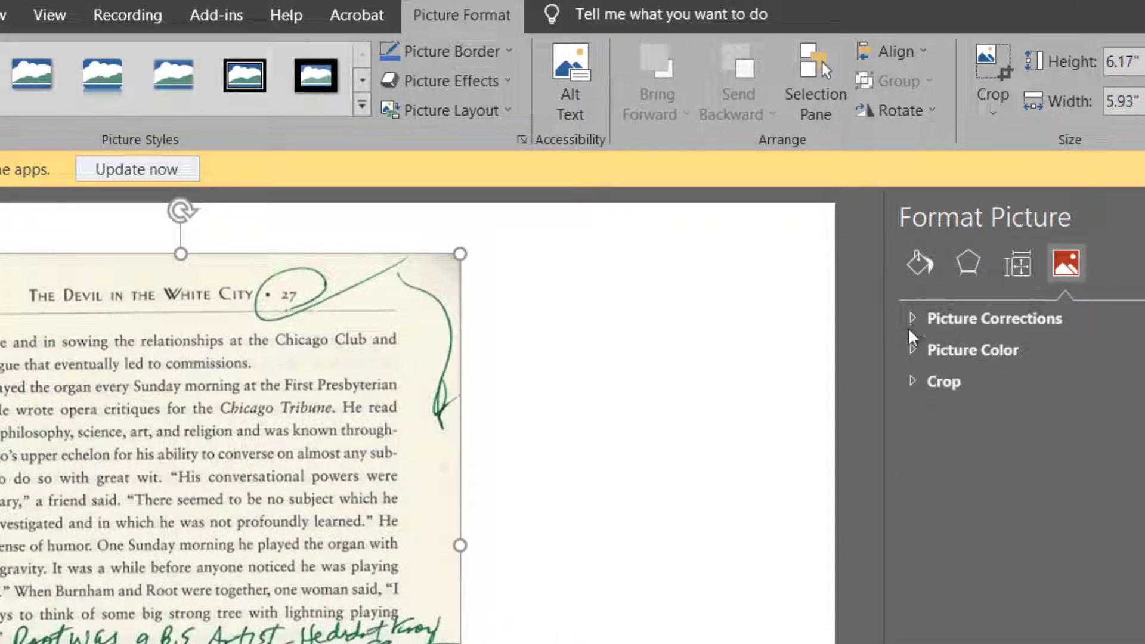
pyautogui.click(910, 318)
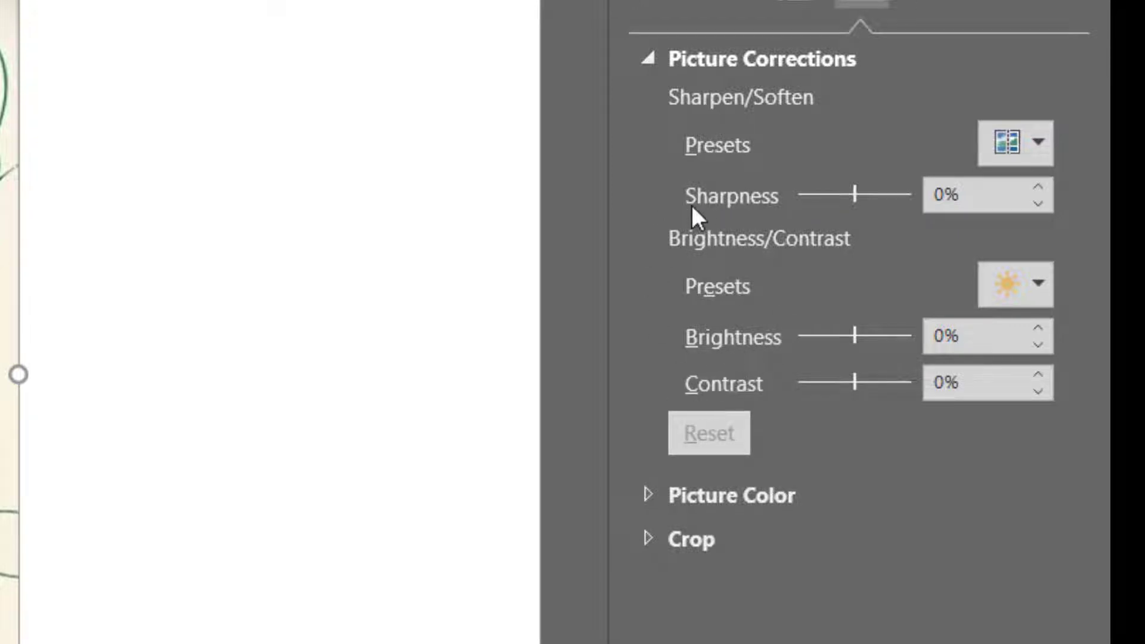
pyautogui.click(1036, 138)
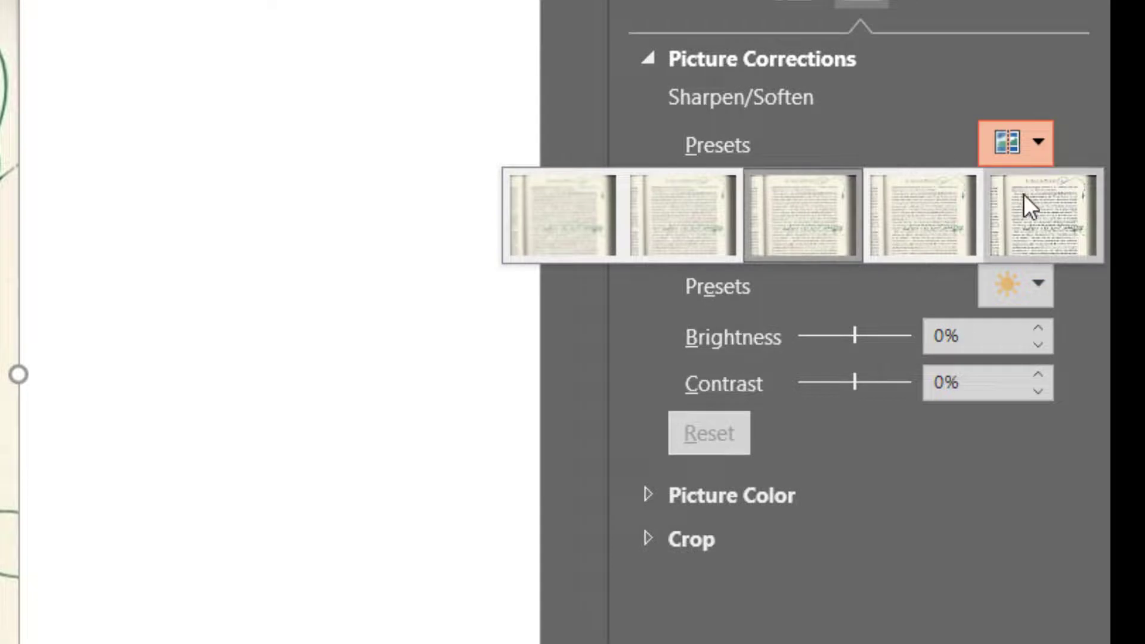
pyautogui.click(639, 117)
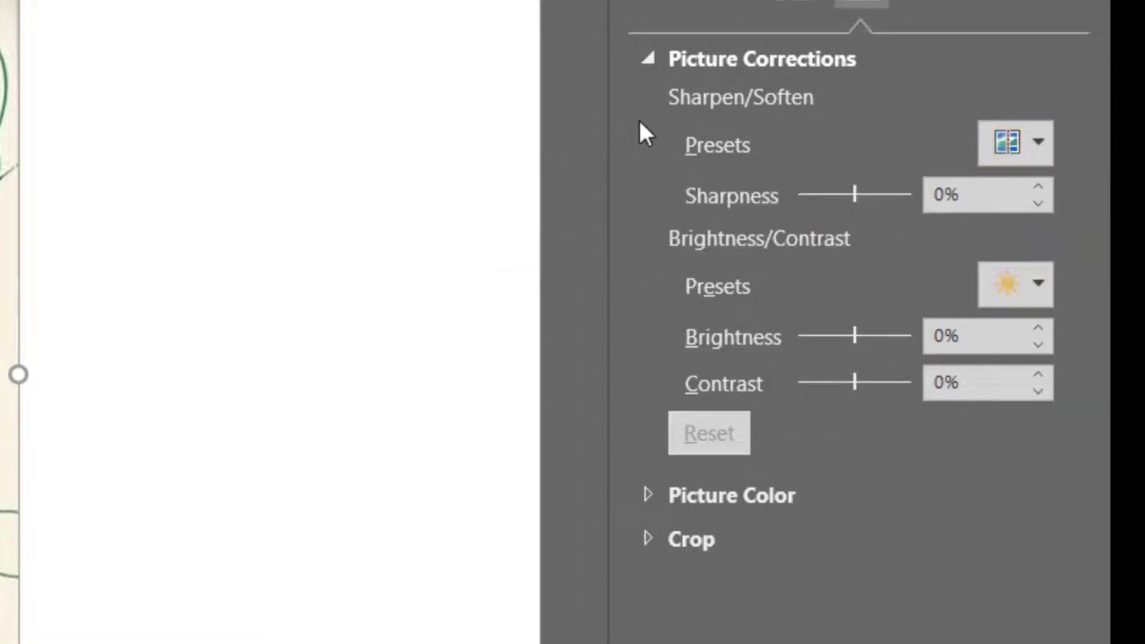
pyautogui.click(1027, 285)
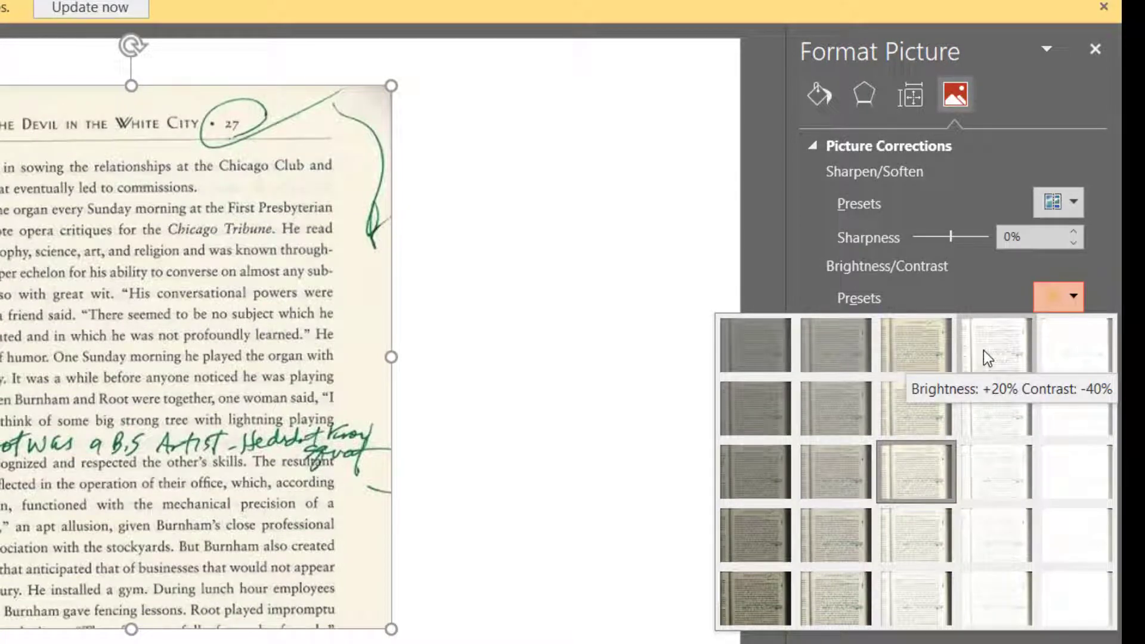
pyautogui.click(983, 349)
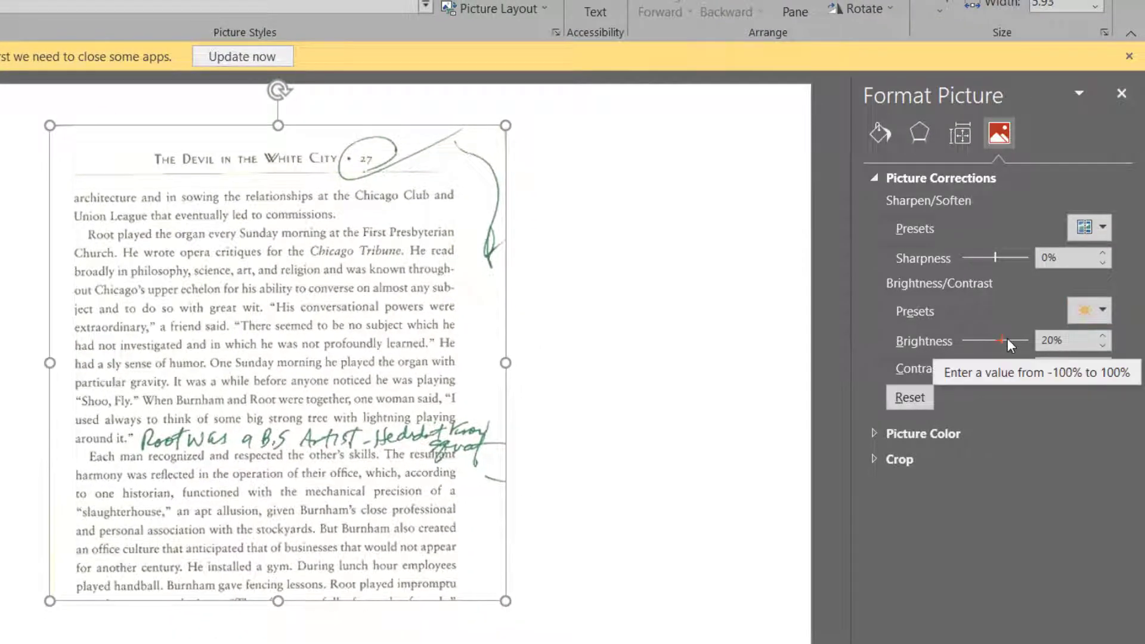
# Fine-tune the picture corrections to about -7% sharpness and 18% brightness
pyautogui.moveTo(1007, 338); pyautogui.dragTo(1007, 338)
pyautogui.moveTo(996, 252); pyautogui.dragTo(995, 252)
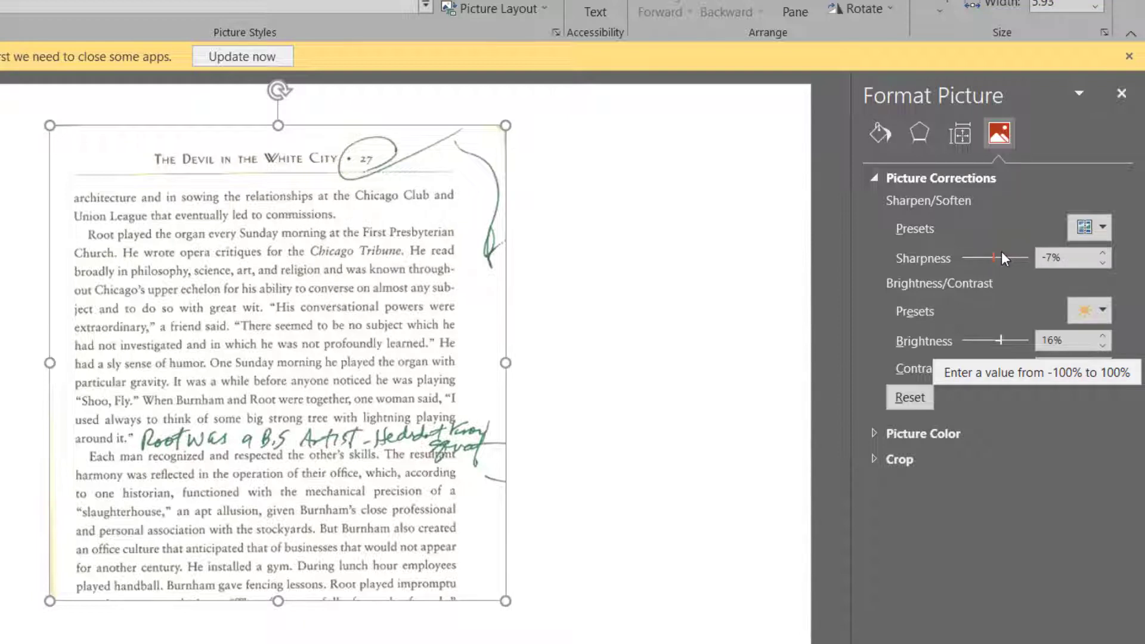
pyautogui.click(1003, 338)
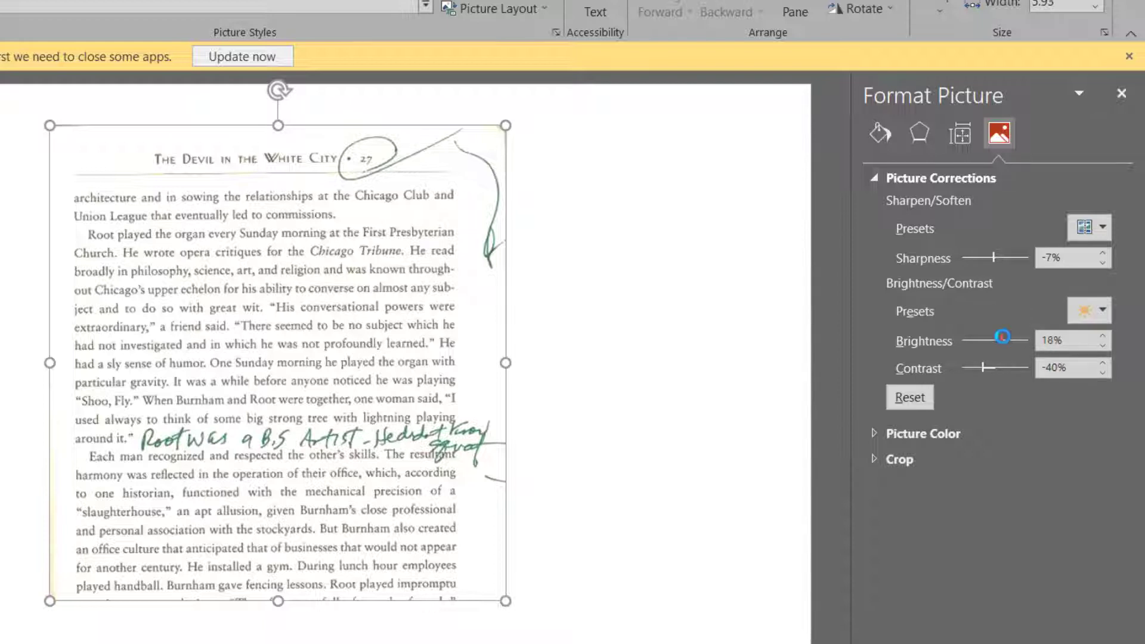
pyautogui.click(1002, 337)
pyautogui.click(603, 269)
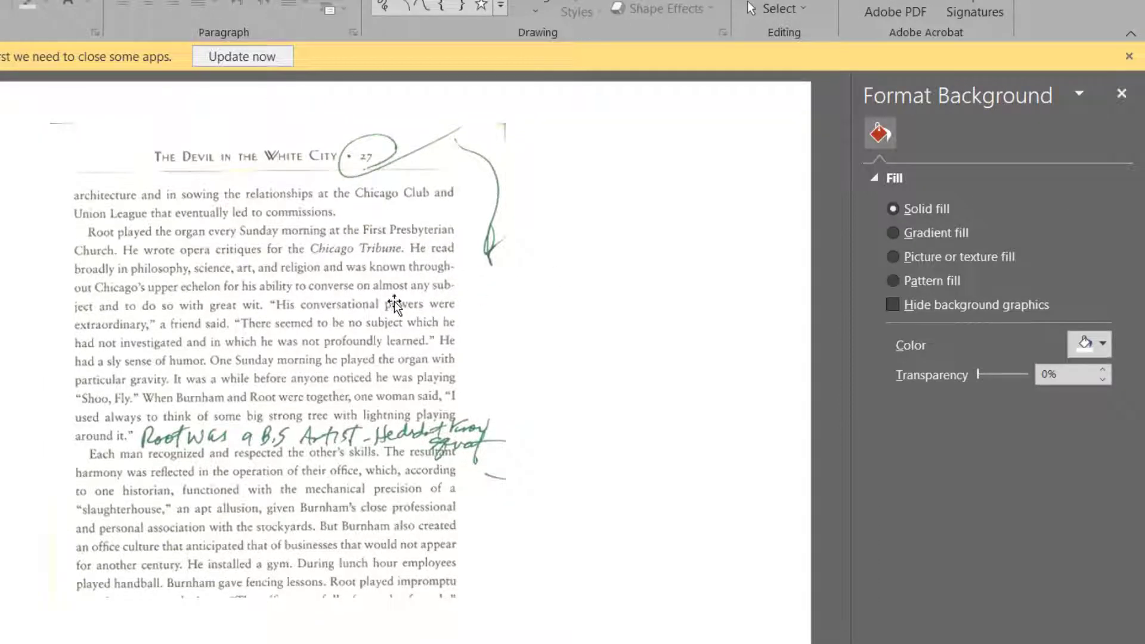
# Draw a rectangle covering the green handwritten arrow in the upper right margin of the book page
pyautogui.click(390, 301)
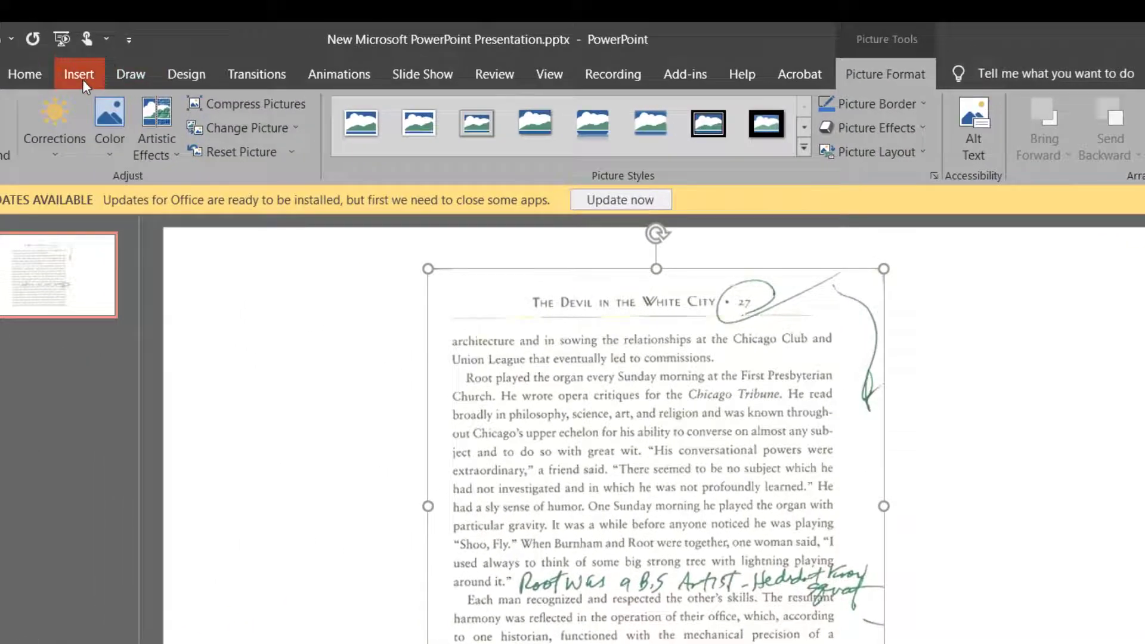
pyautogui.click(81, 76)
pyautogui.click(246, 154)
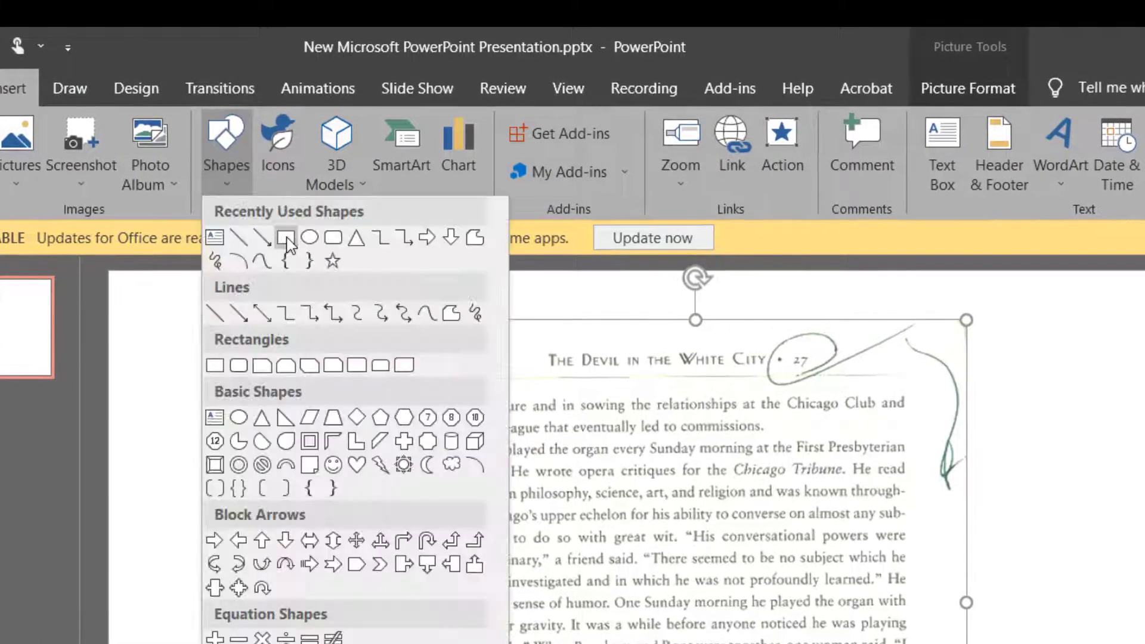
pyautogui.click(287, 239)
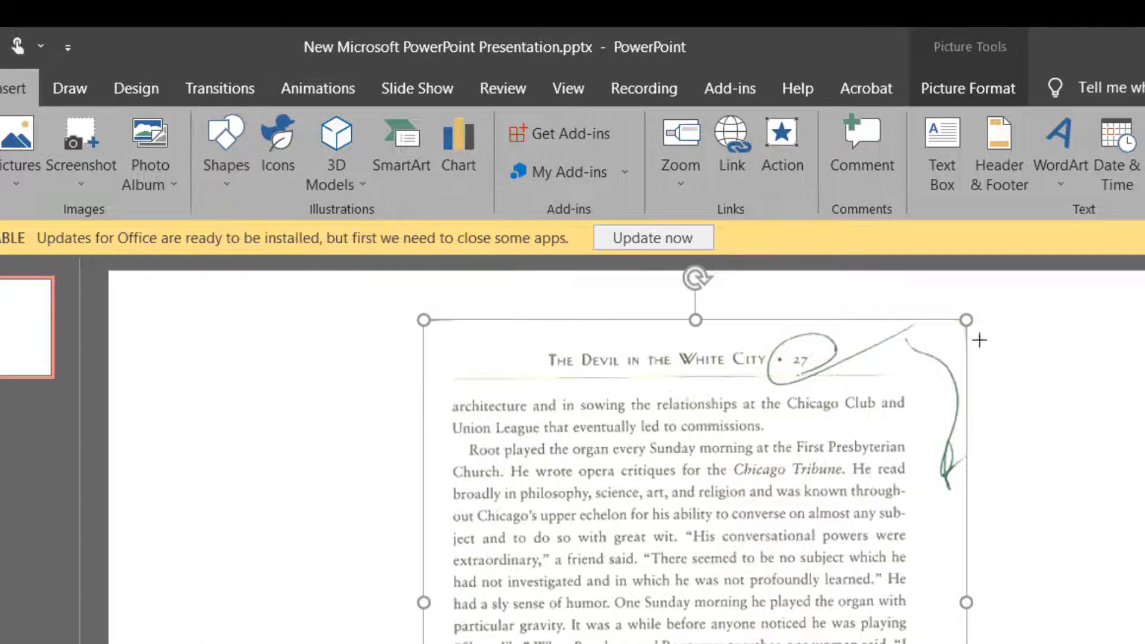
pyautogui.moveTo(902, 335)
pyautogui.mouseDown()
pyautogui.moveTo(966, 441)
pyautogui.moveTo(965, 497)
pyautogui.mouseUp()
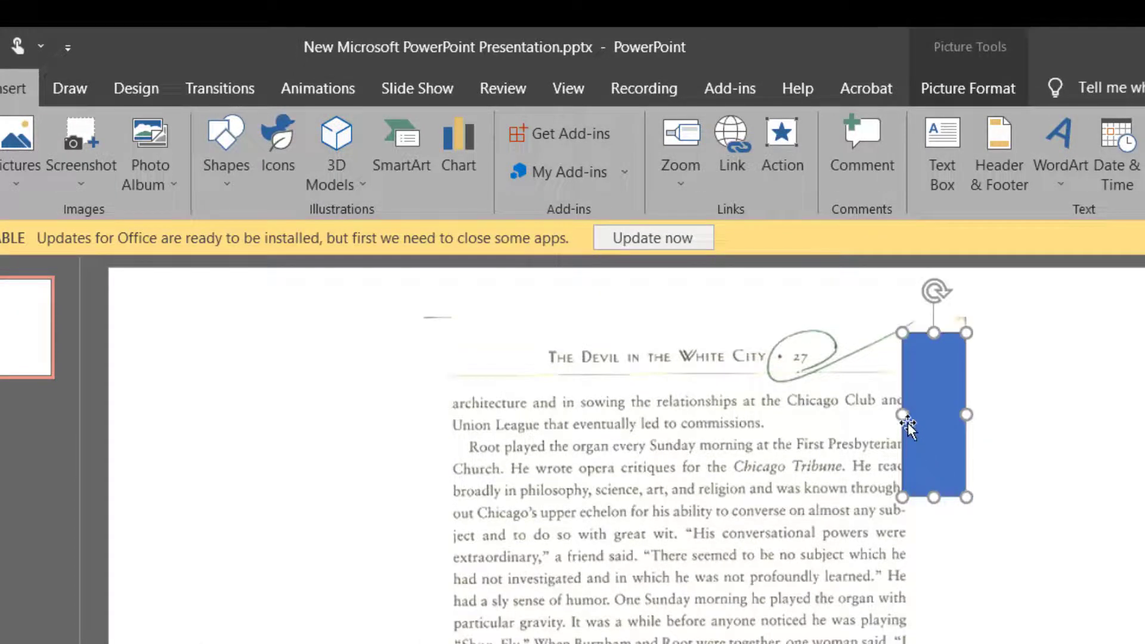
pyautogui.moveTo(905, 333); pyautogui.dragTo(907, 328)
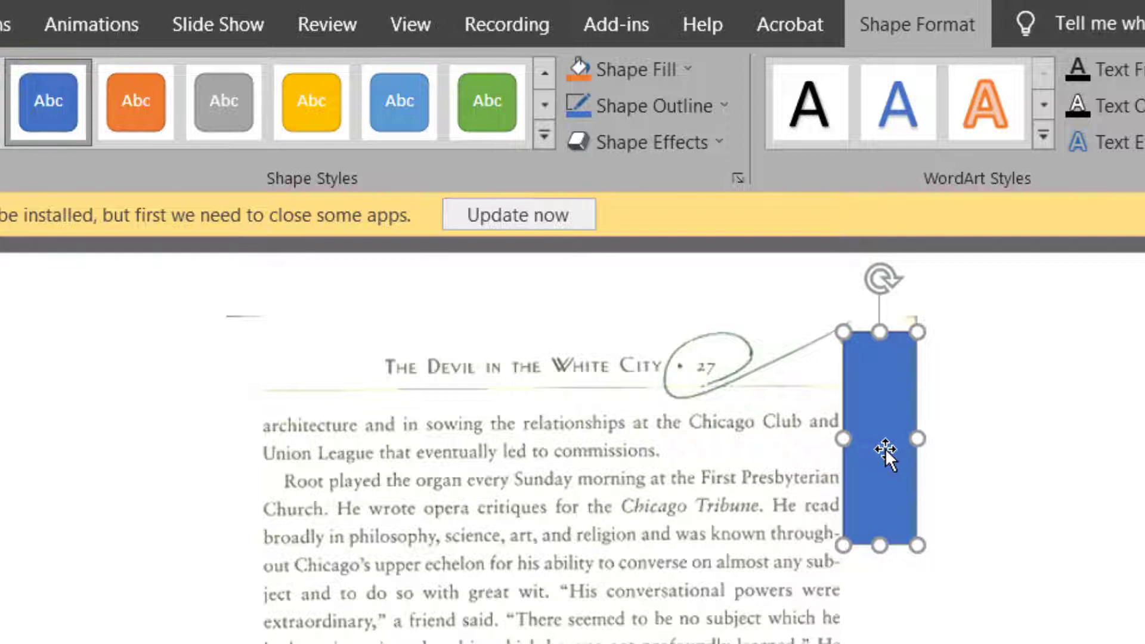
# Fill the rectangle with the page's background colour using the Eyedropper and remove its outline
pyautogui.click(618, 68)
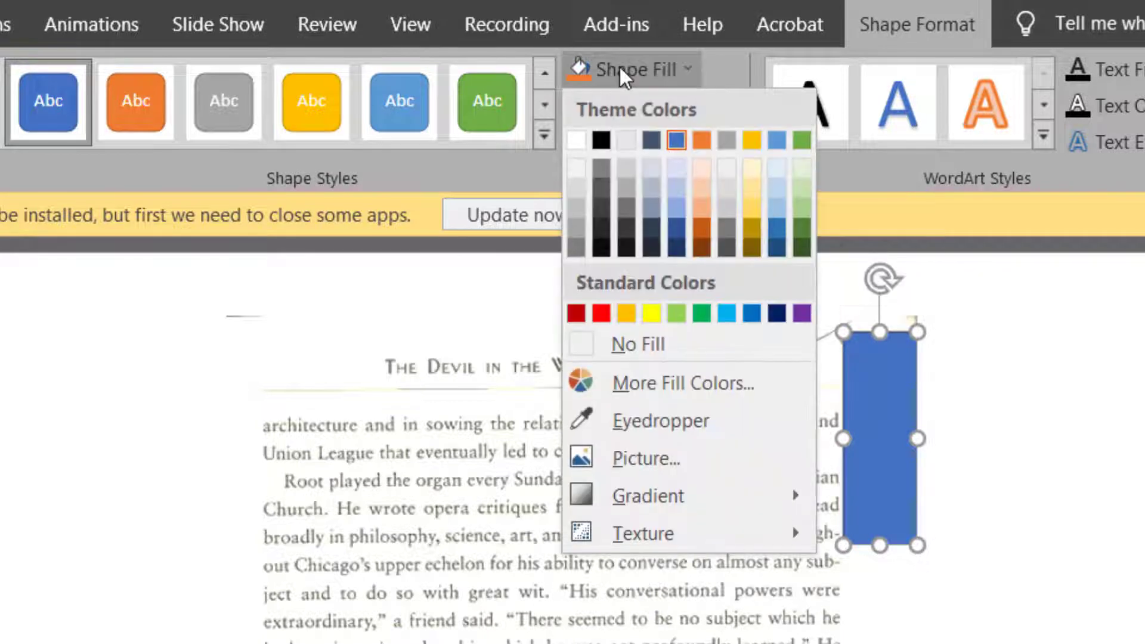
pyautogui.click(641, 419)
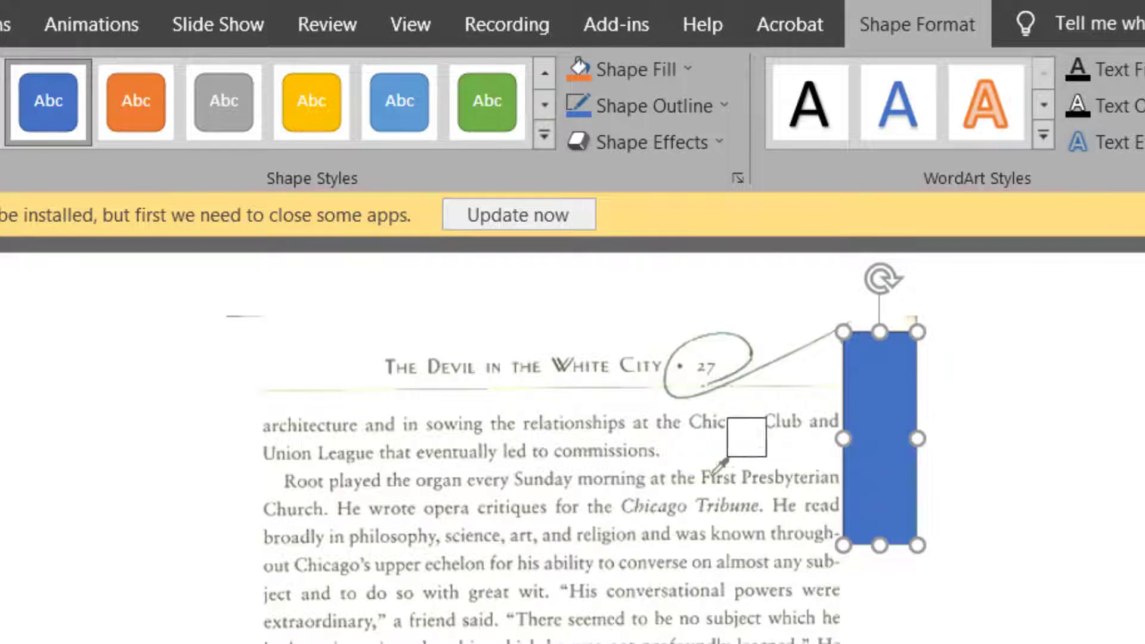
pyautogui.click(662, 487)
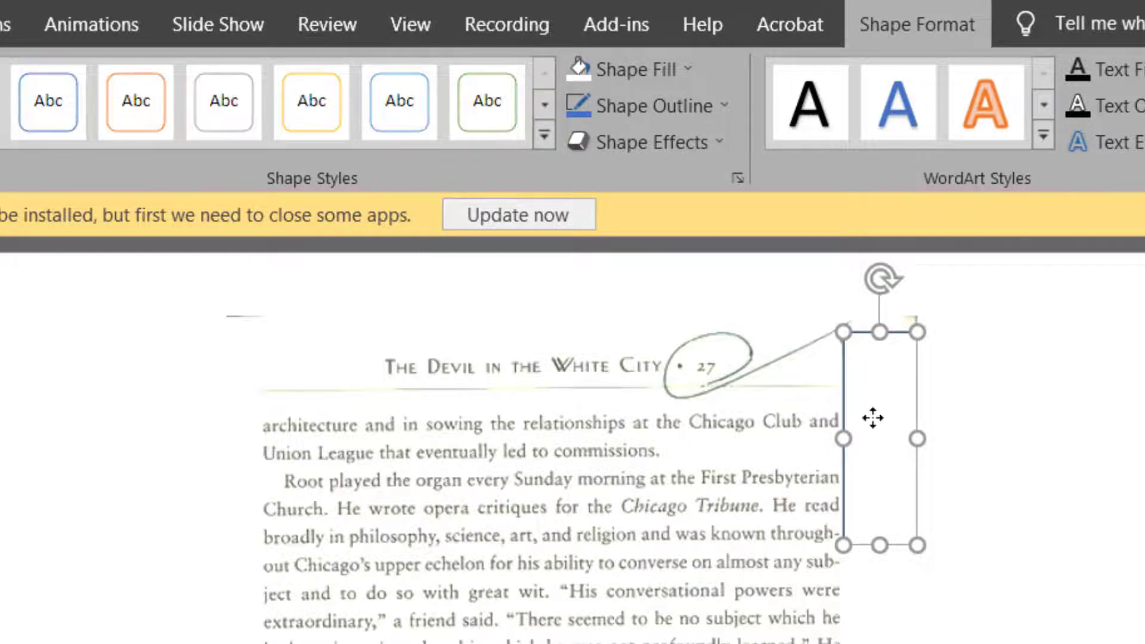
pyautogui.click(706, 100)
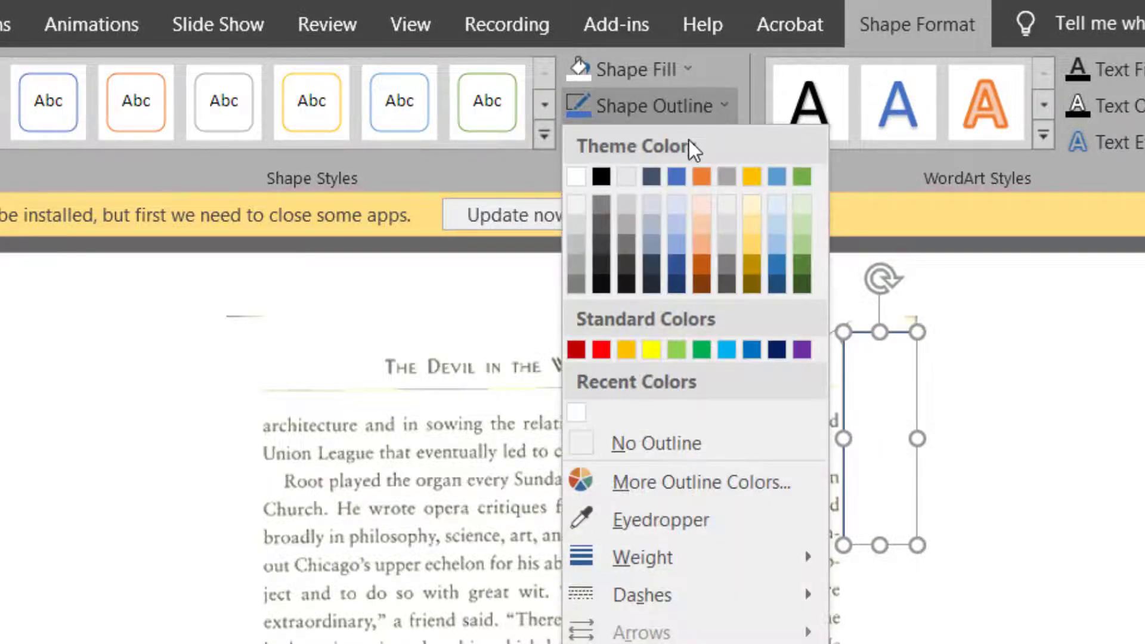
pyautogui.click(574, 453)
pyautogui.click(900, 409)
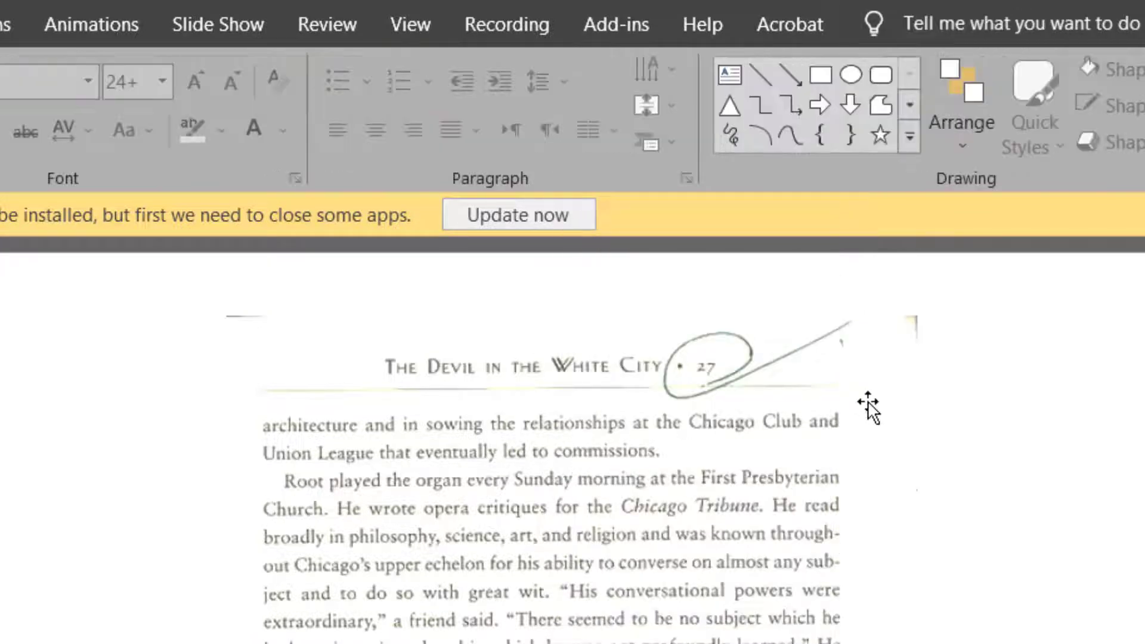
# Reselect the background-coloured rectangle and adjust its position over the upper right margin of the book page
pyautogui.click(888, 402)
pyautogui.moveTo(880, 333); pyautogui.dragTo(892, 309)
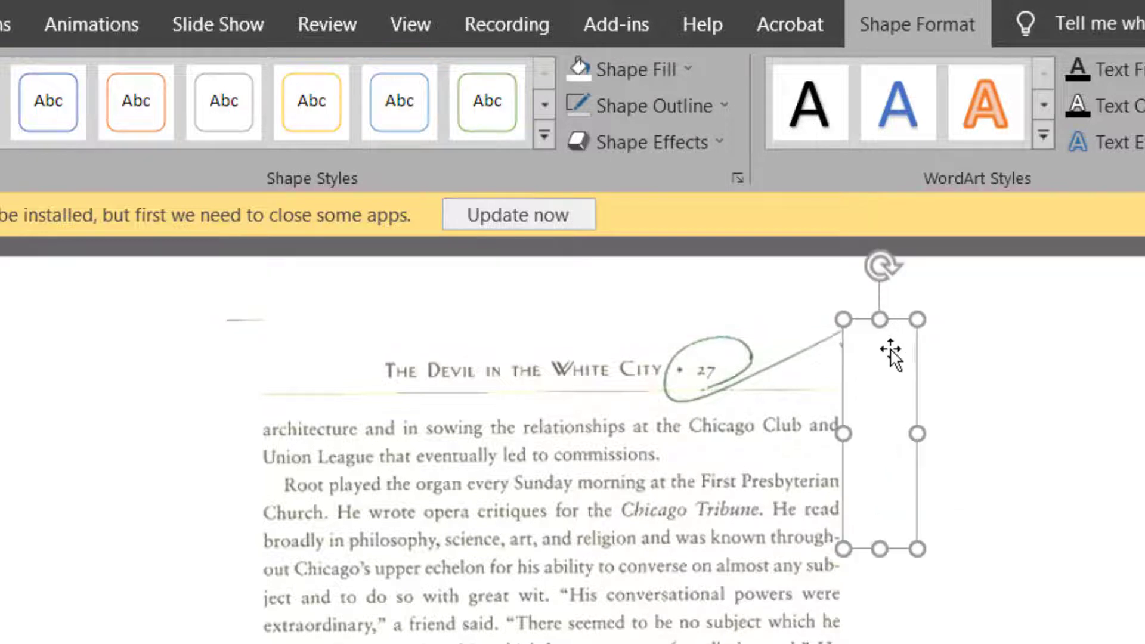
pyautogui.click(1061, 365)
pyautogui.click(876, 426)
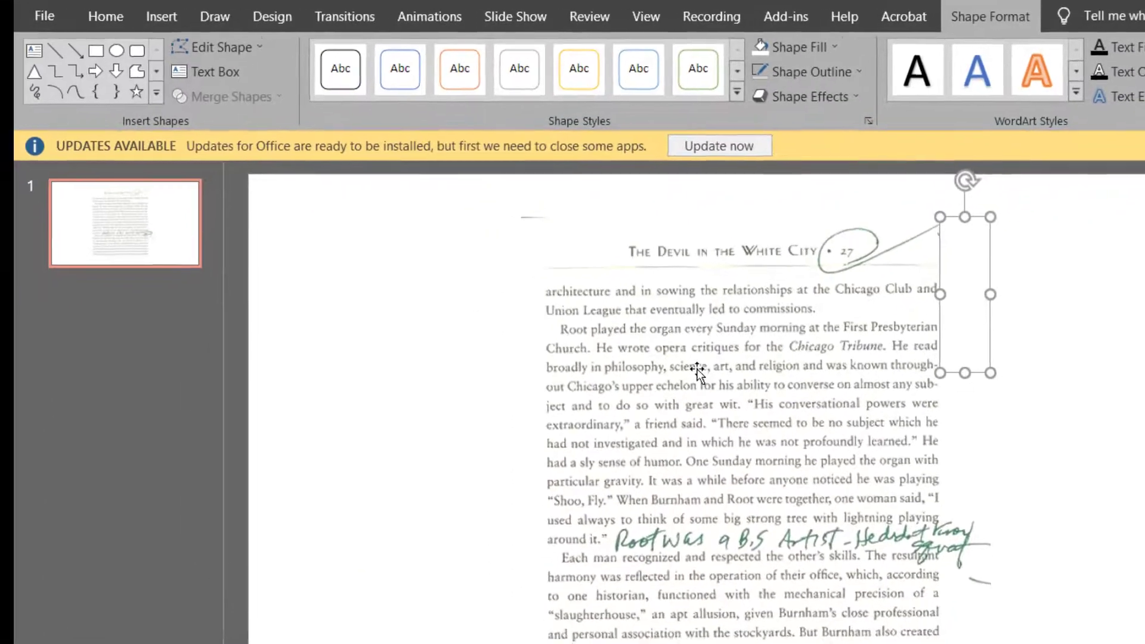
# Duplicate the covering rectangle, move the copy onto the green handwritten note mid-page and rotate it to lie horizontally
pyautogui.hotkey('ctrl', 'v')
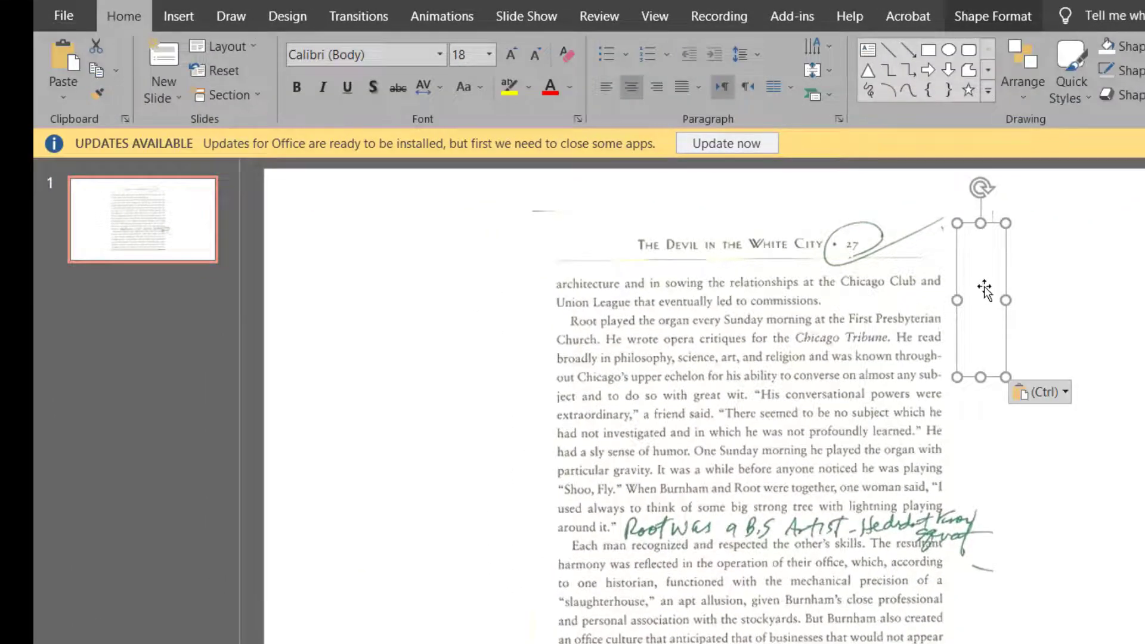
pyautogui.moveTo(981, 289); pyautogui.dragTo(713, 493)
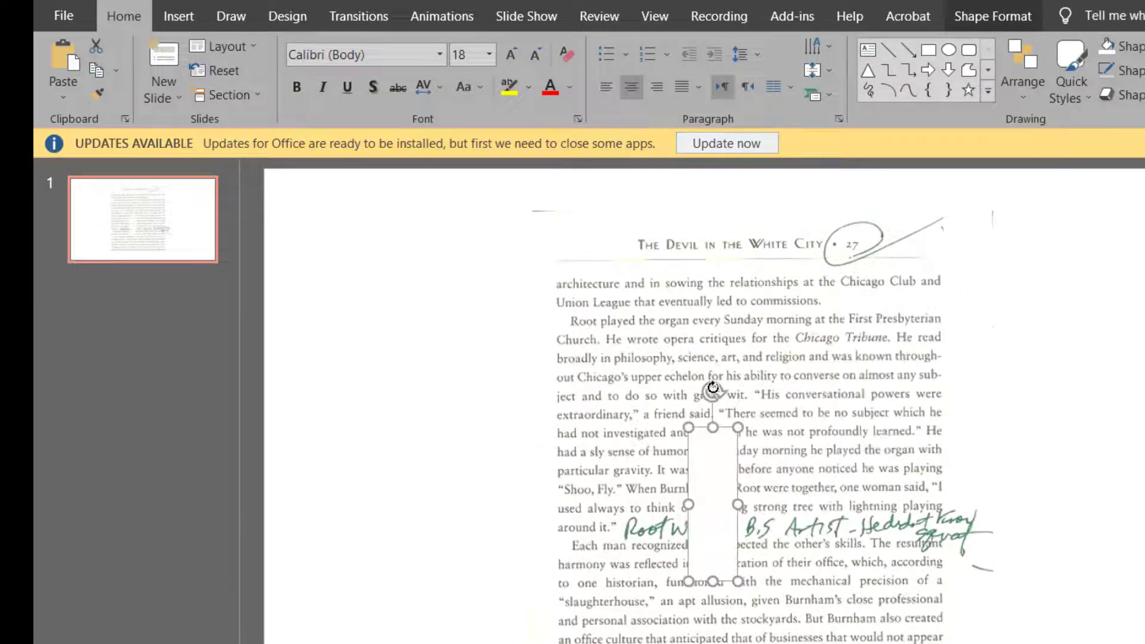
pyautogui.moveTo(712, 388); pyautogui.dragTo(920, 505)
# Fit the horizontal rectangle over the handwritten note after "around it." and widen it towards the right margin
pyautogui.moveTo(779, 479); pyautogui.dragTo(777, 502)
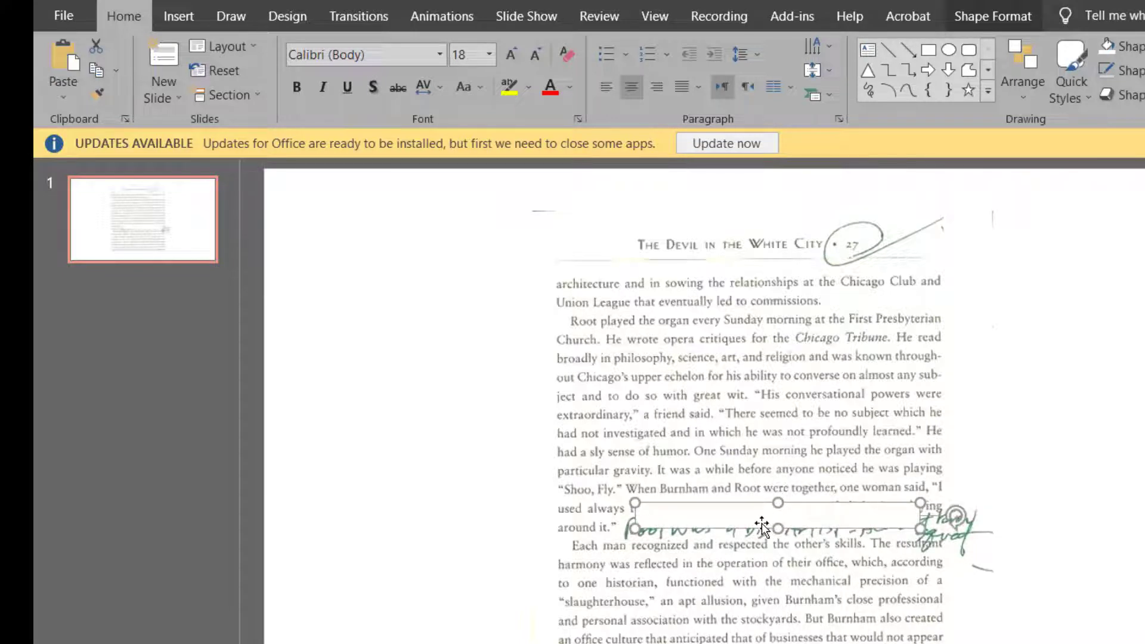
pyautogui.press('Delete')
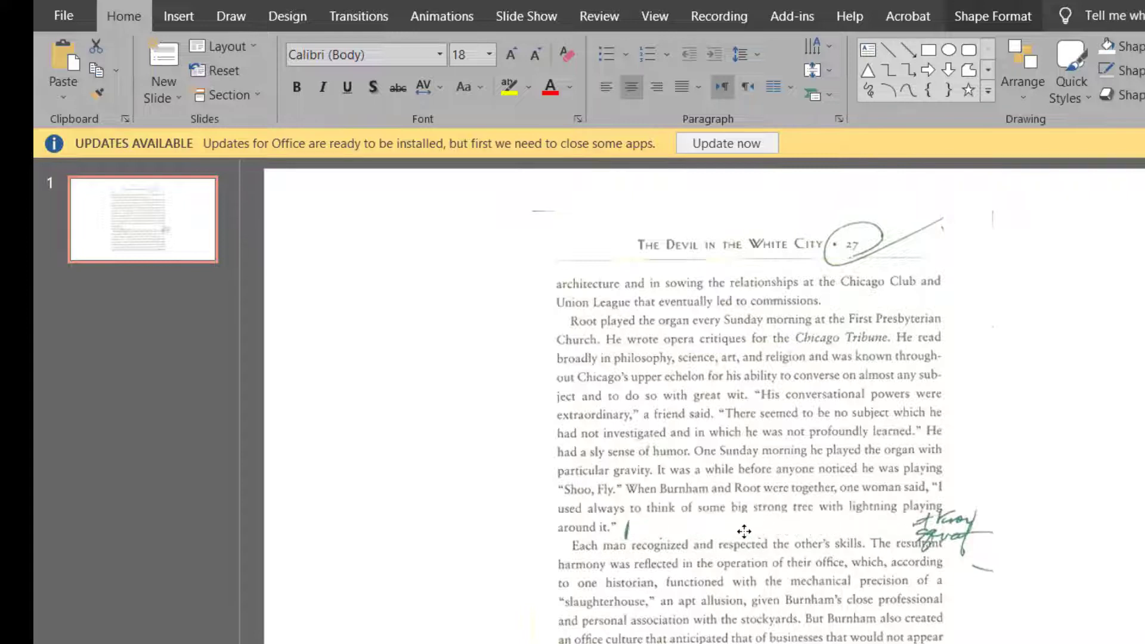
pyautogui.hotkey('ctrl', 'z')
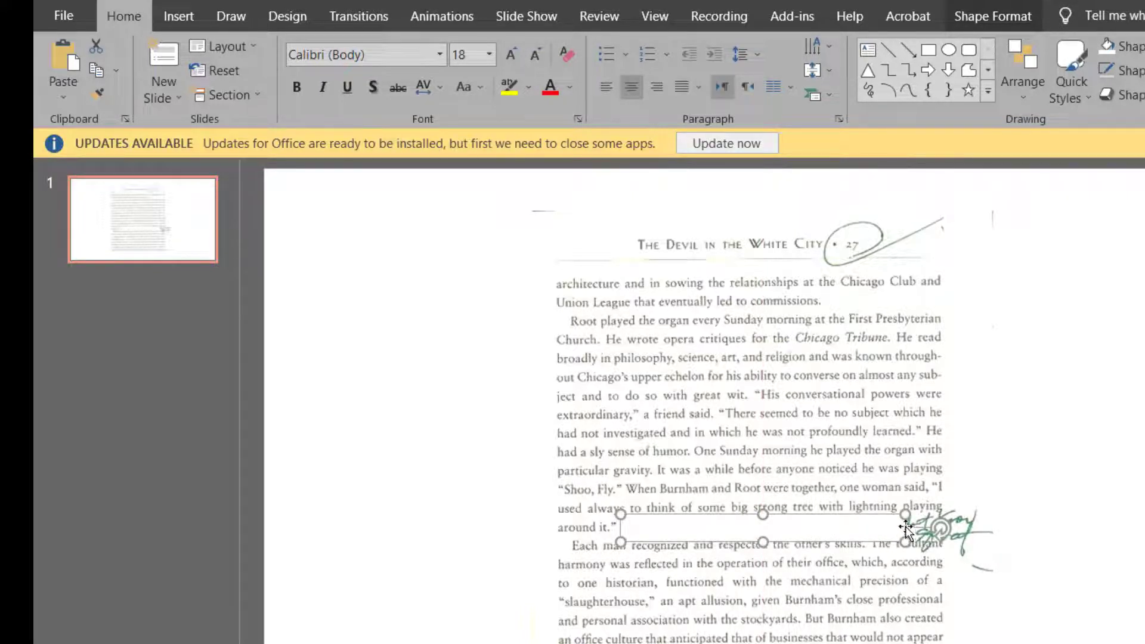
pyautogui.moveTo(905, 514); pyautogui.dragTo(944, 518)
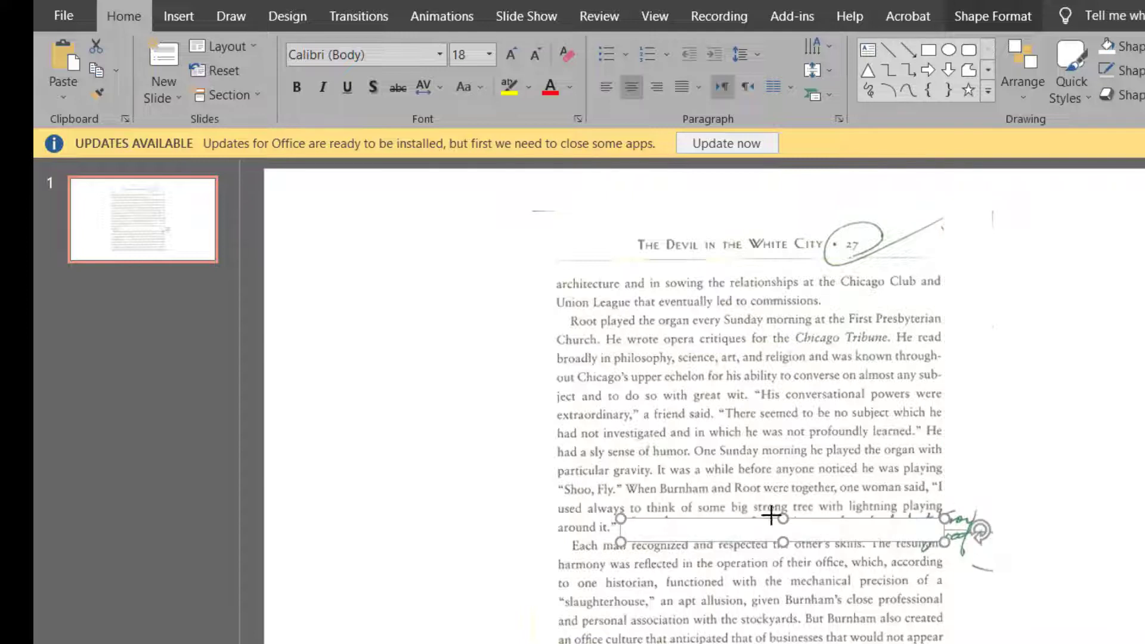
pyautogui.click(732, 451)
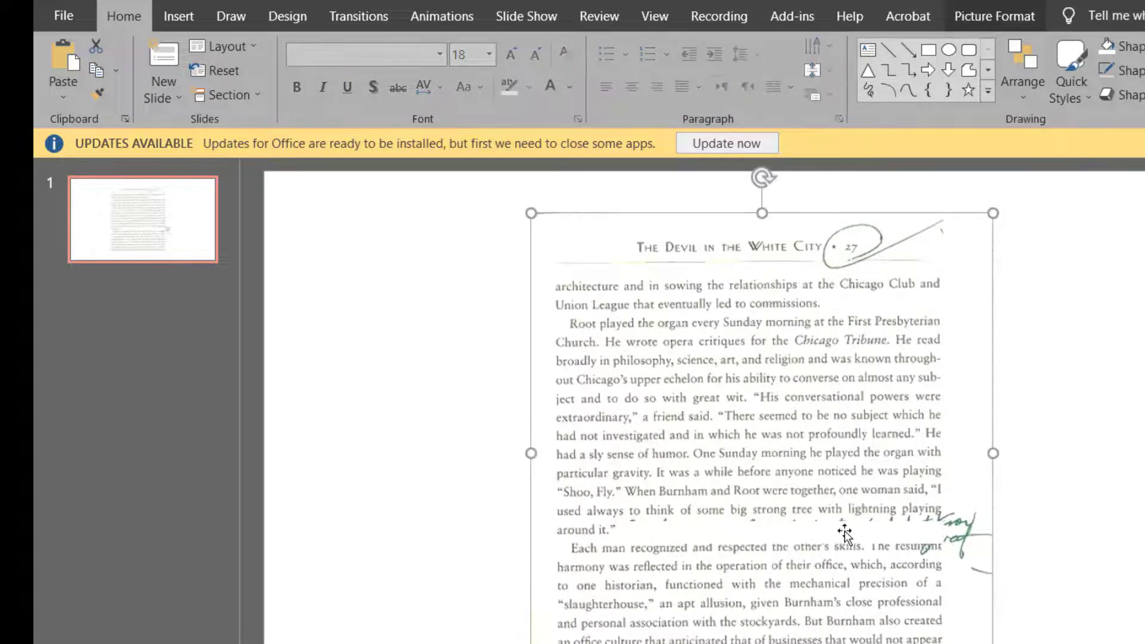
# Draw a small oval beside the start of the page heading "The Devil in the White City"
pyautogui.click(174, 13)
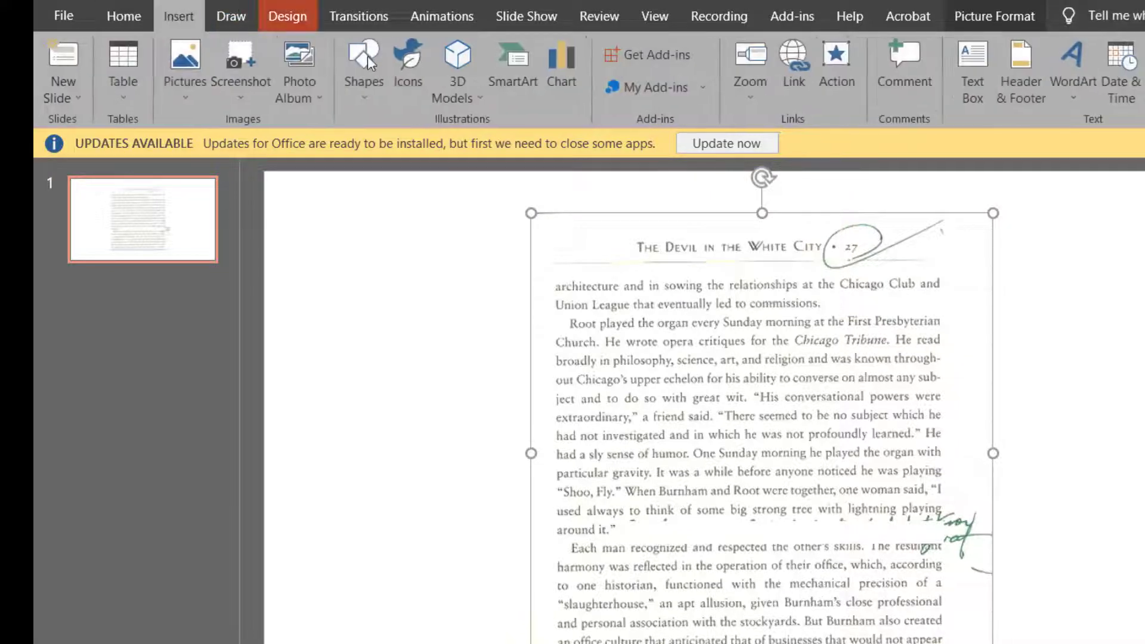
pyautogui.click(366, 92)
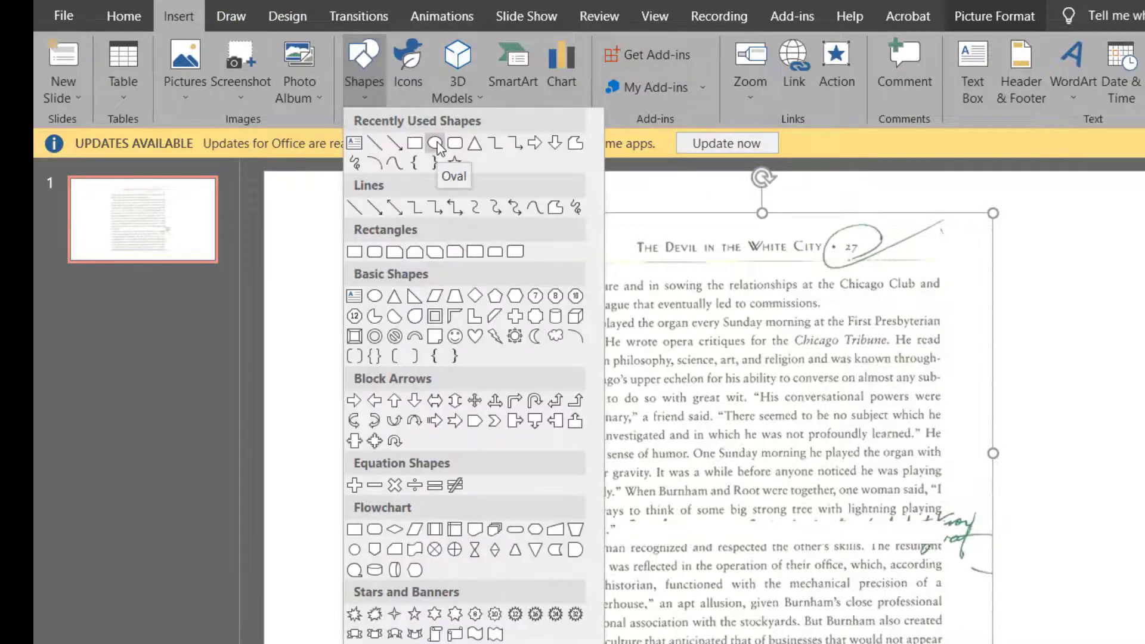
pyautogui.click(435, 144)
pyautogui.moveTo(576, 225); pyautogui.dragTo(626, 277)
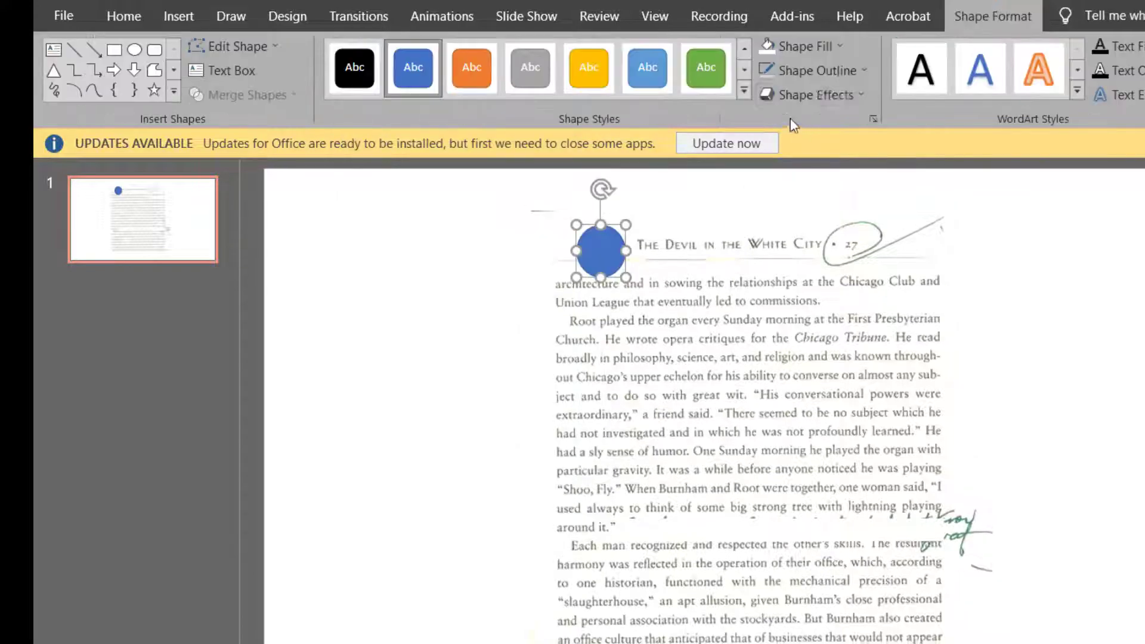
# Fill the oval with the page's background colour using the Eyedropper and remove its outline
pyautogui.click(810, 47)
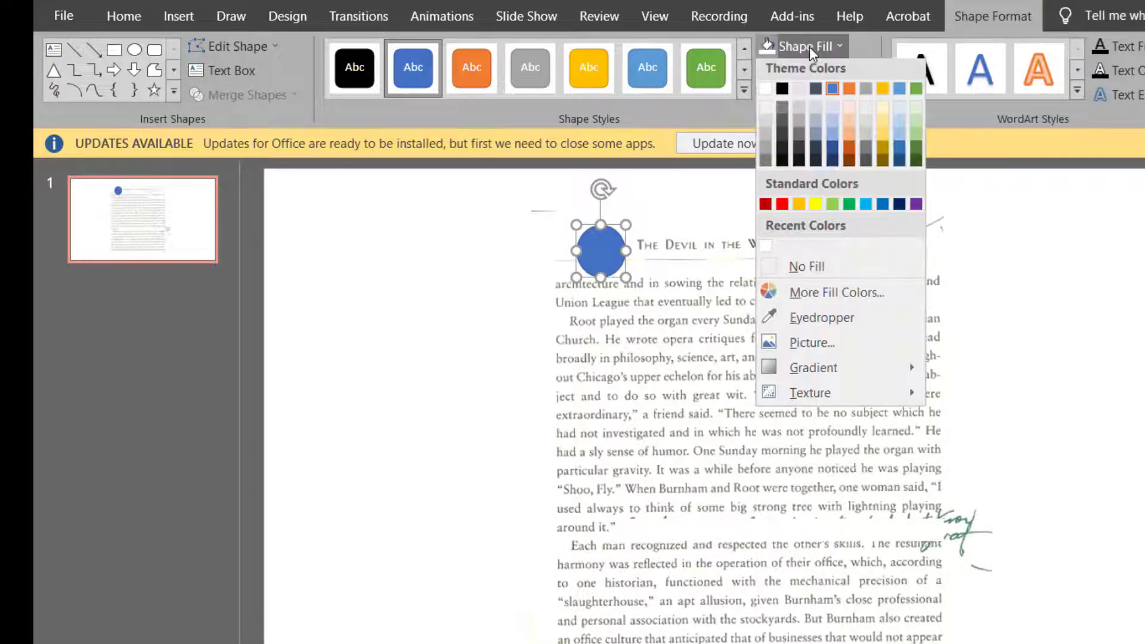
pyautogui.click(799, 319)
pyautogui.click(651, 301)
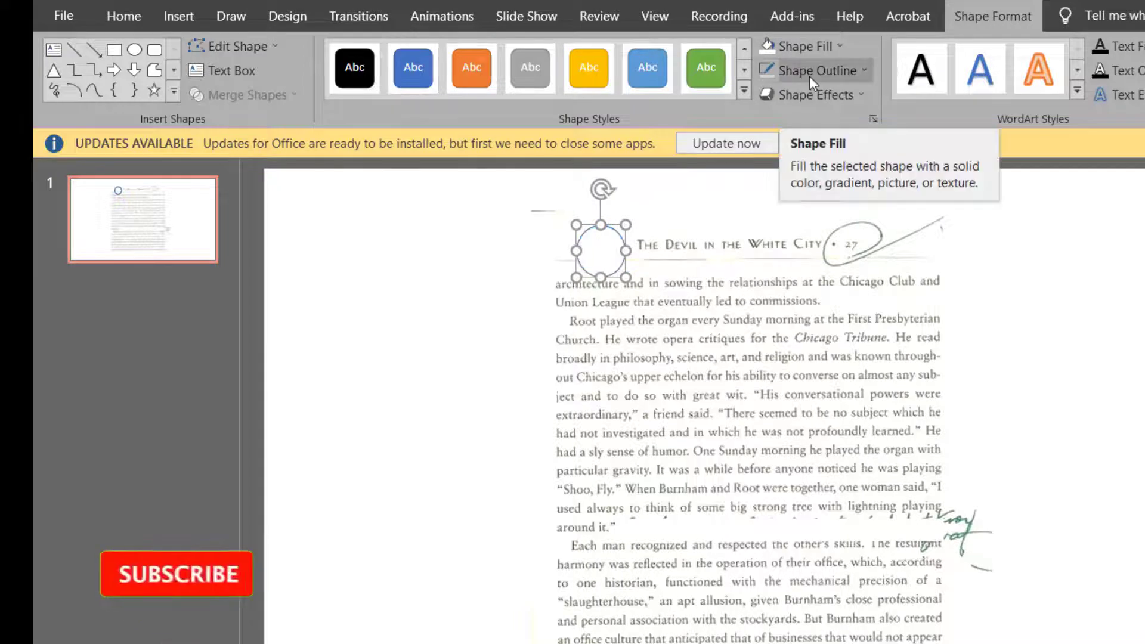
pyautogui.click(810, 76)
pyautogui.click(818, 296)
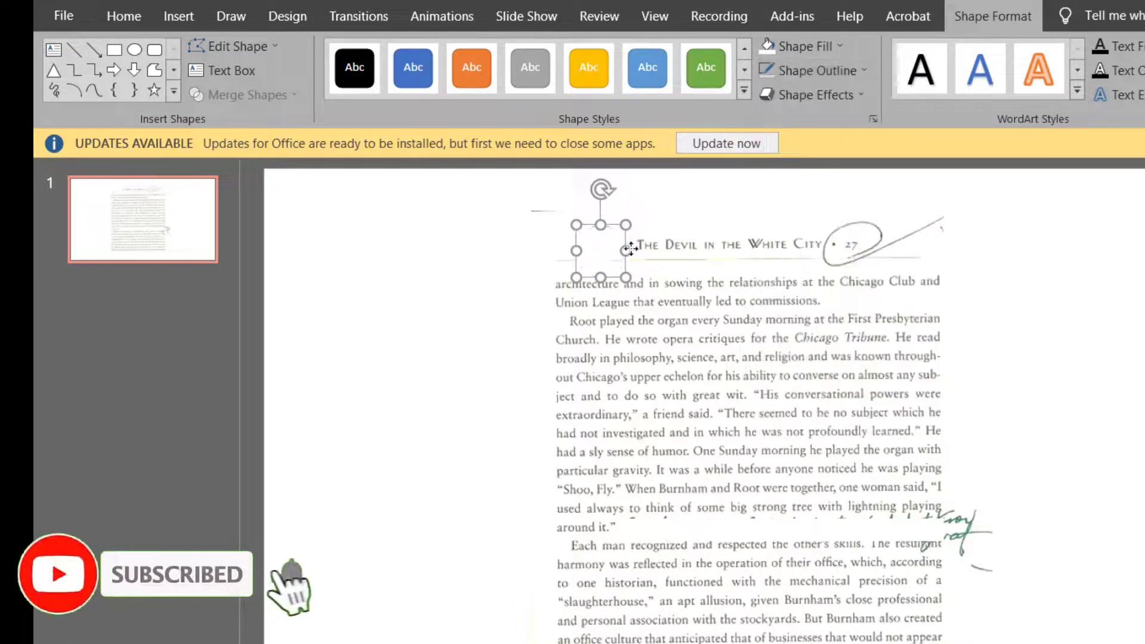
# Move the oval over the handwritten circle around page number 27 and cover the pen stroke beside it
pyautogui.moveTo(609, 243); pyautogui.dragTo(883, 250)
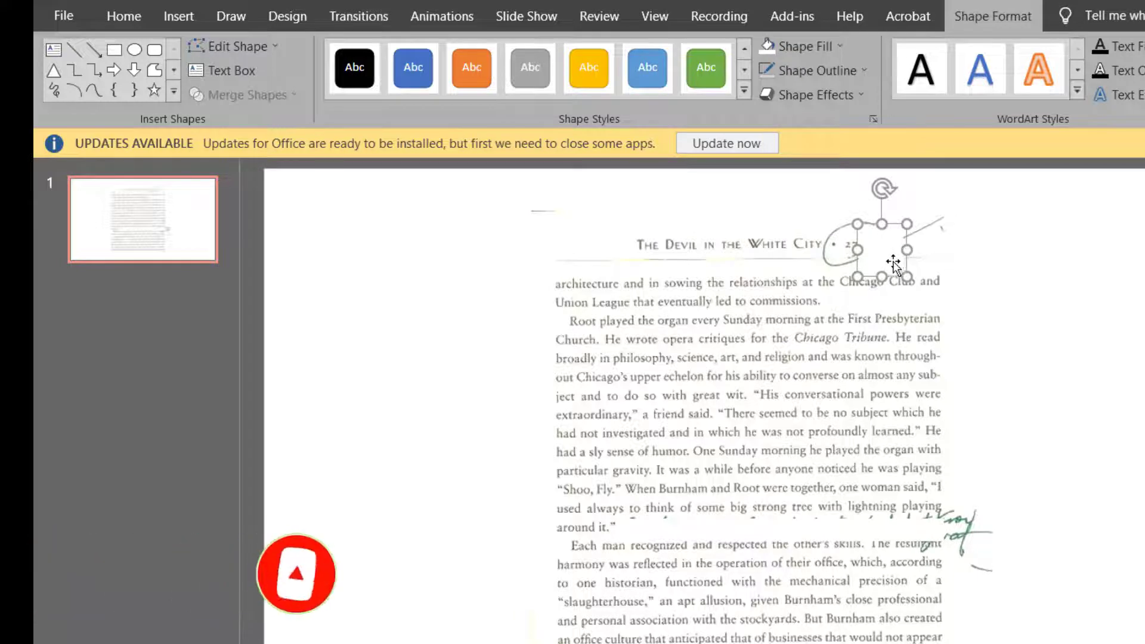
pyautogui.moveTo(932, 218); pyautogui.dragTo(907, 237)
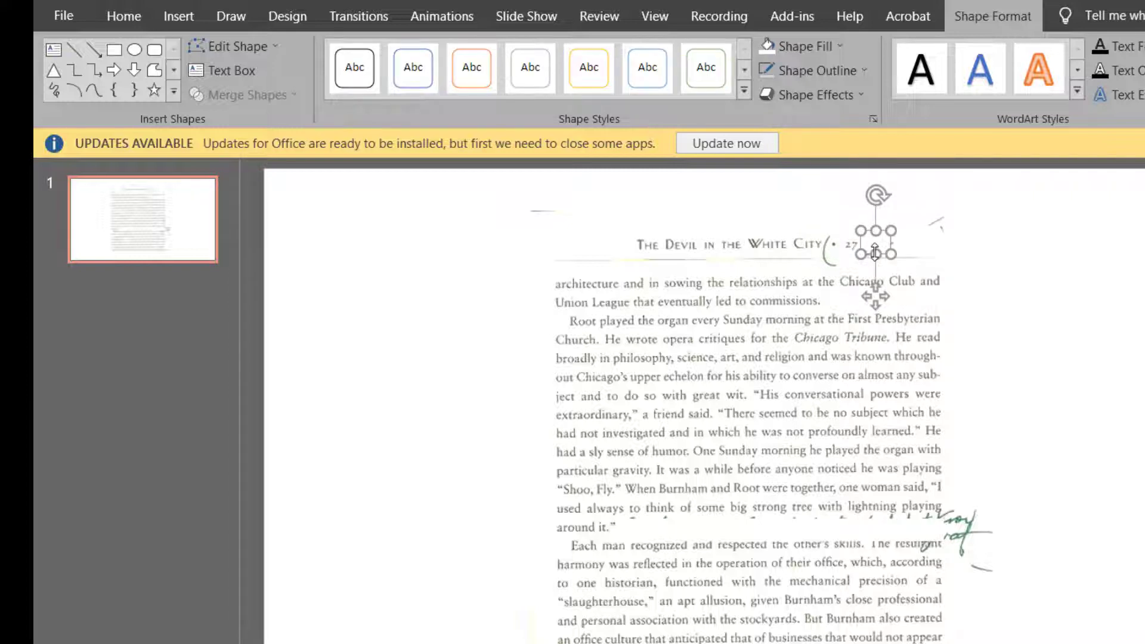
pyautogui.click(197, 24)
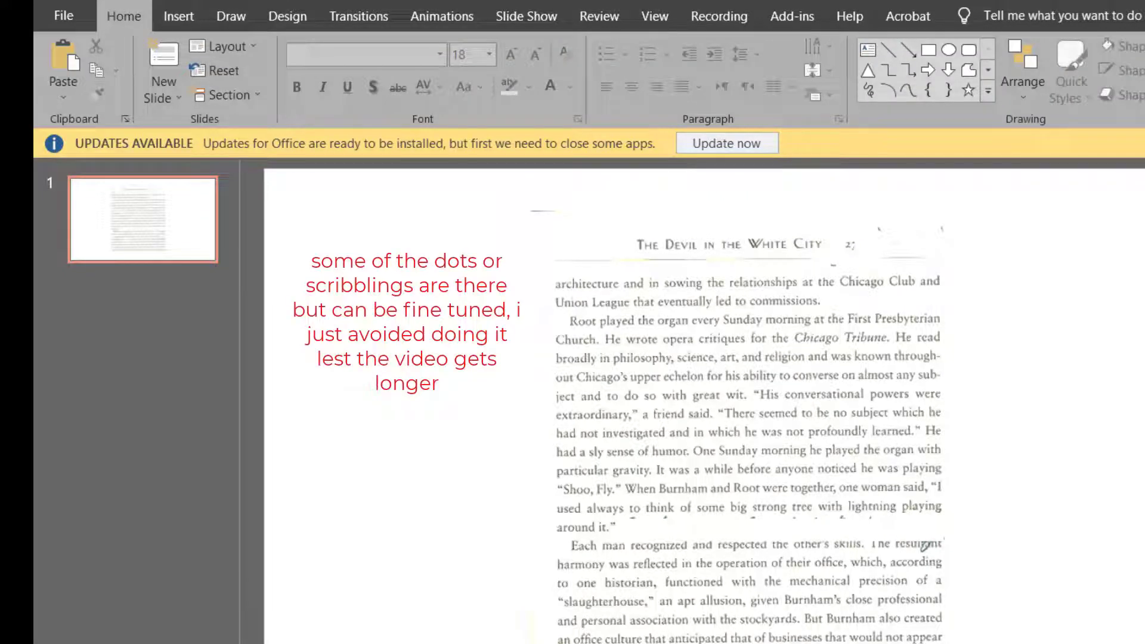
# Start exporting the cleaned slide with the file type changed to JPEG File Interchange Format (*.jpg)
pyautogui.scroll(2, 745, 417)
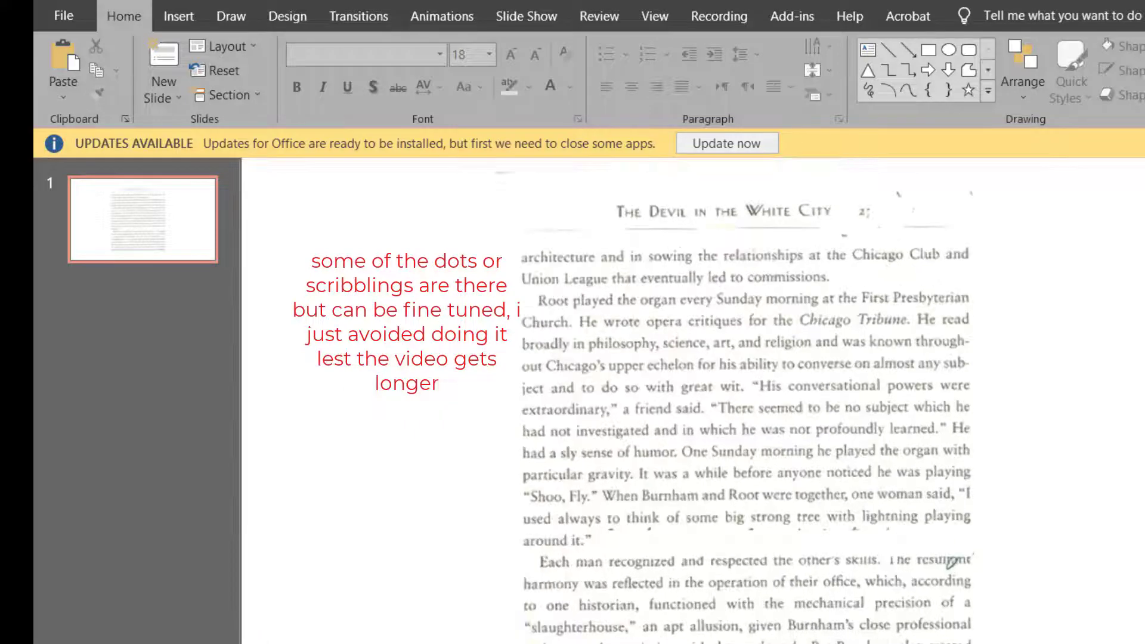
pyautogui.scroll(1, 740, 417)
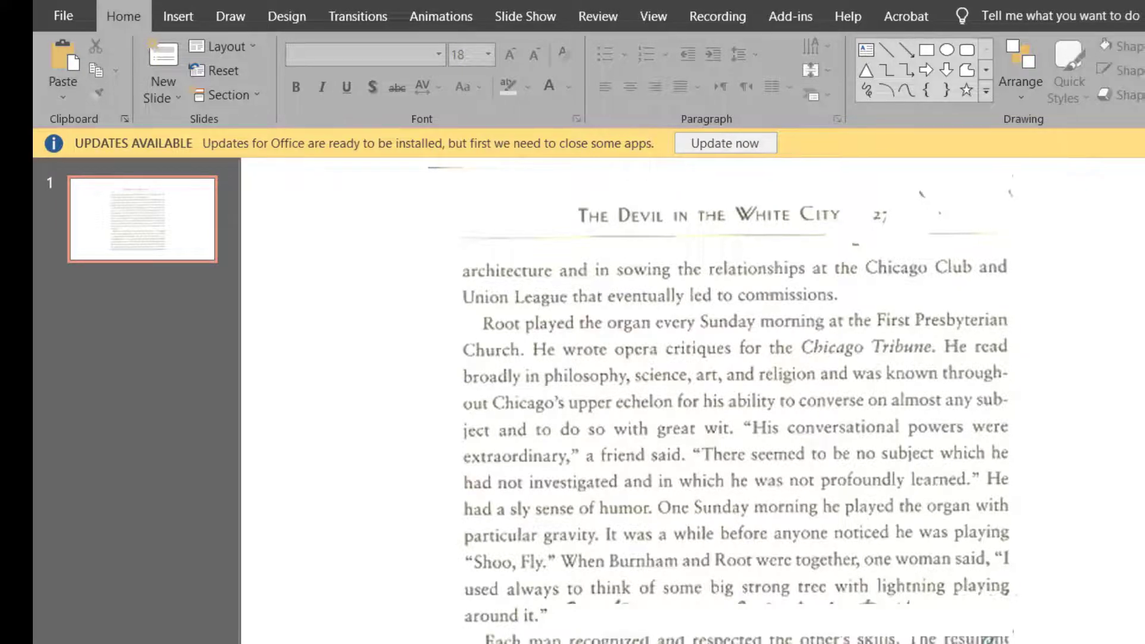
pyautogui.scroll(-2, 739, 417)
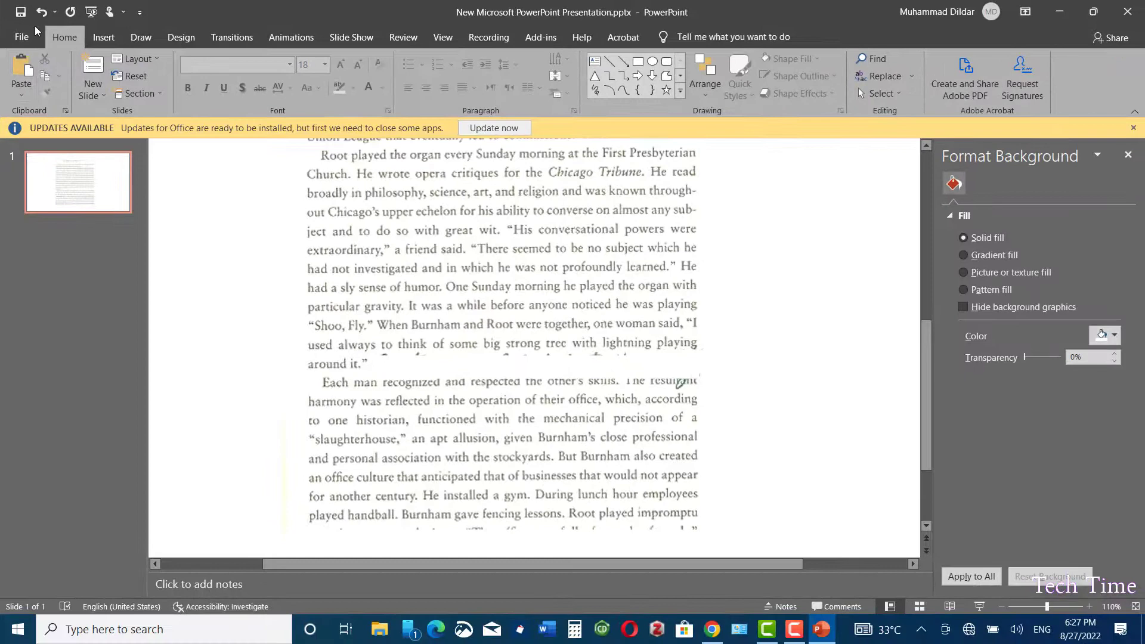
pyautogui.click(35, 30)
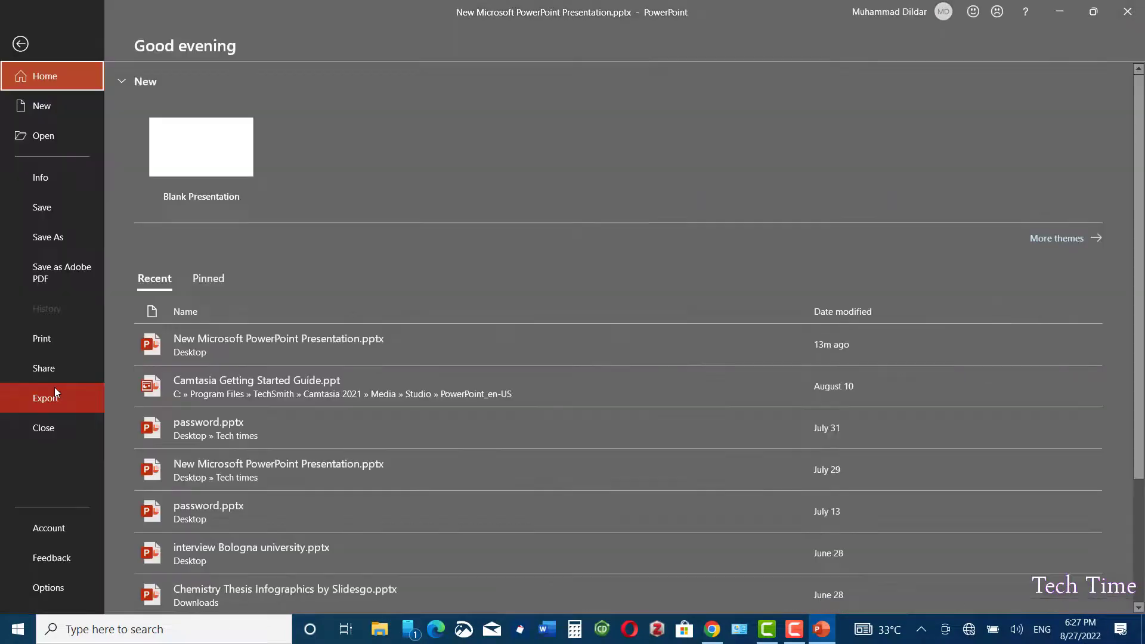
pyautogui.click(58, 399)
pyautogui.click(238, 312)
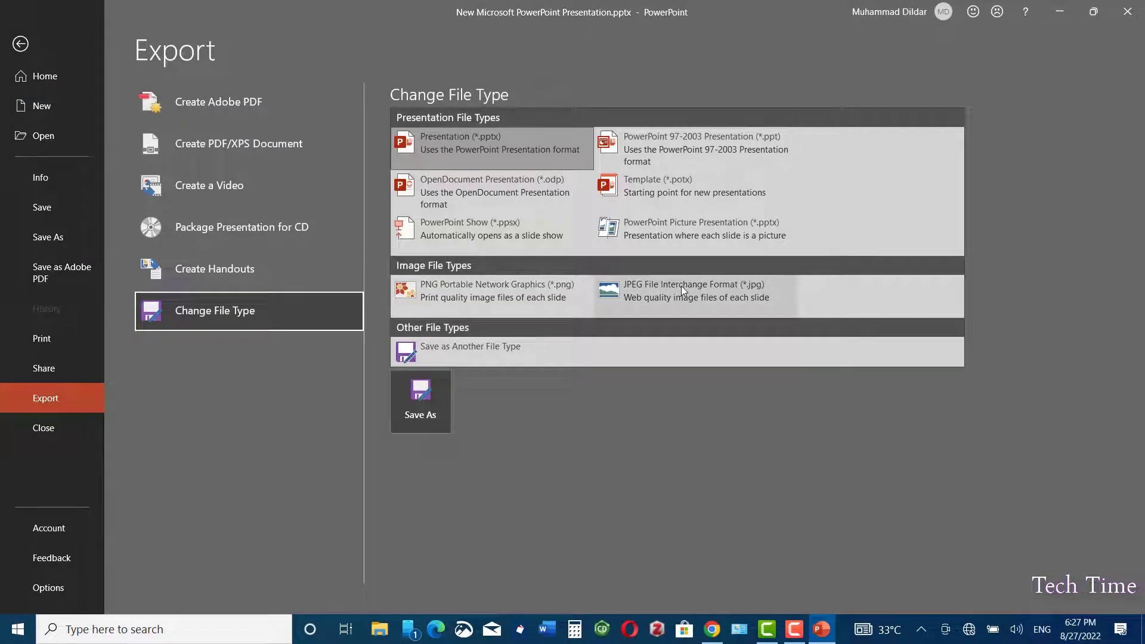
pyautogui.click(681, 286)
pyautogui.click(417, 408)
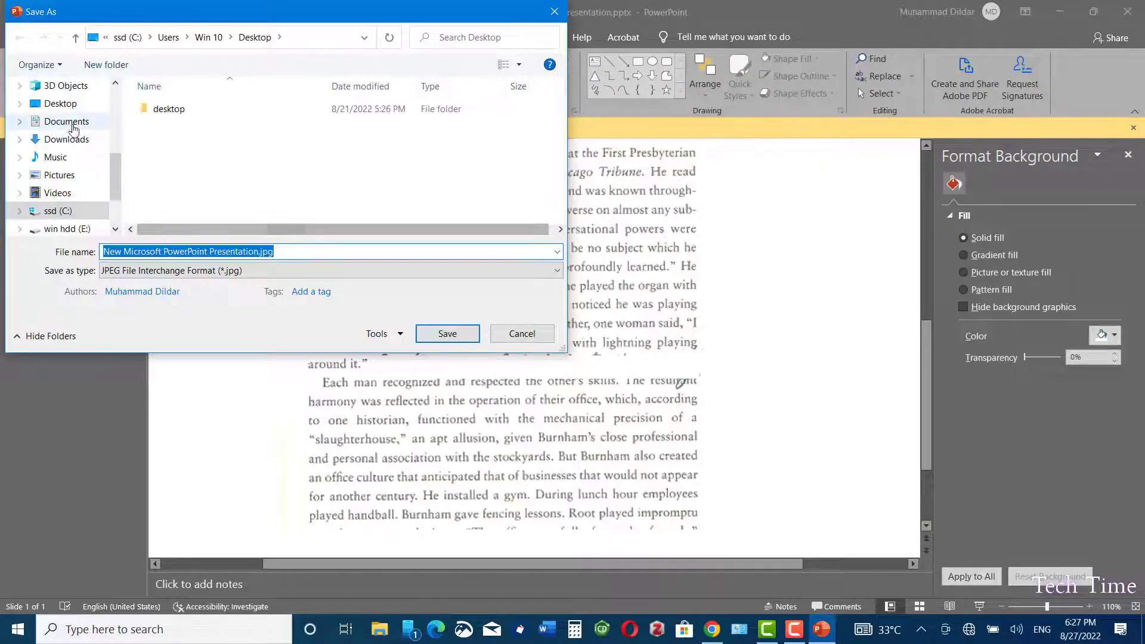
# Save the JPEG export to the Desktop under the file name certificate
pyautogui.click(60, 103)
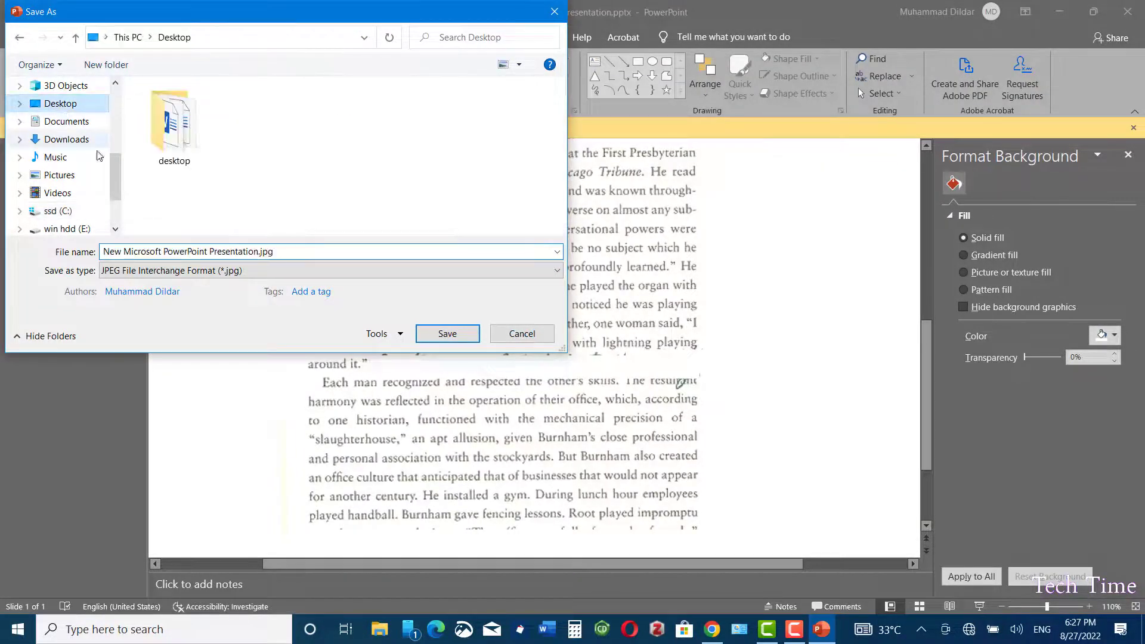
pyautogui.write('certificate')
pyautogui.click(448, 333)
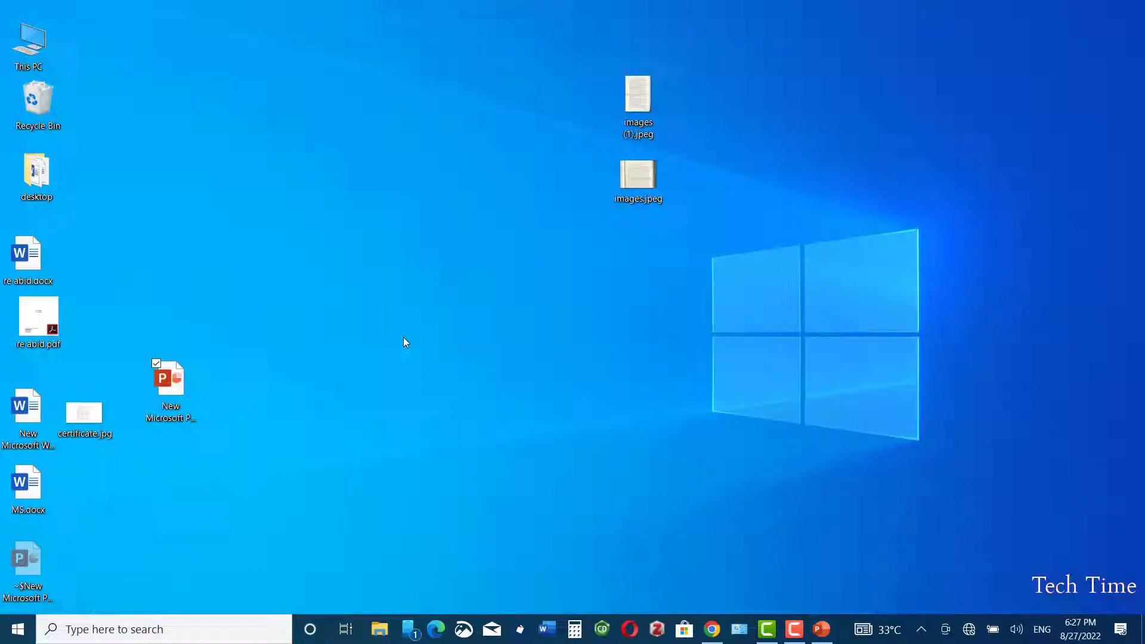
# View the exported certificate.jpg from the desktop, then the original images.jpeg, to compare the cleaned page with the scan
pyautogui.doubleClick(84, 416)
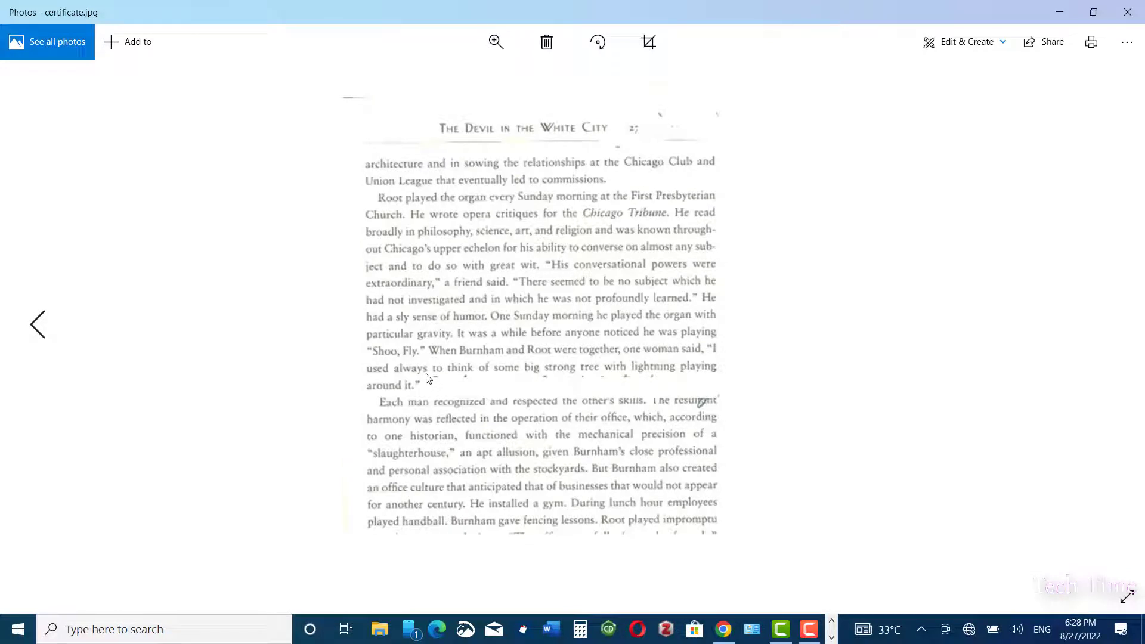
pyautogui.click(1057, 13)
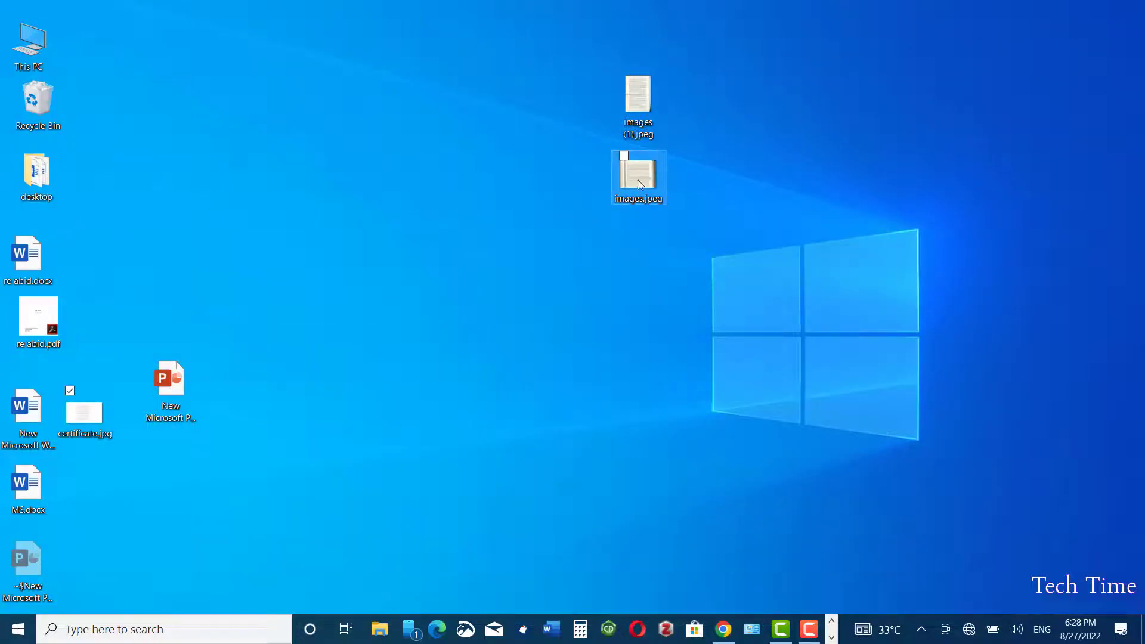
pyautogui.doubleClick(638, 180)
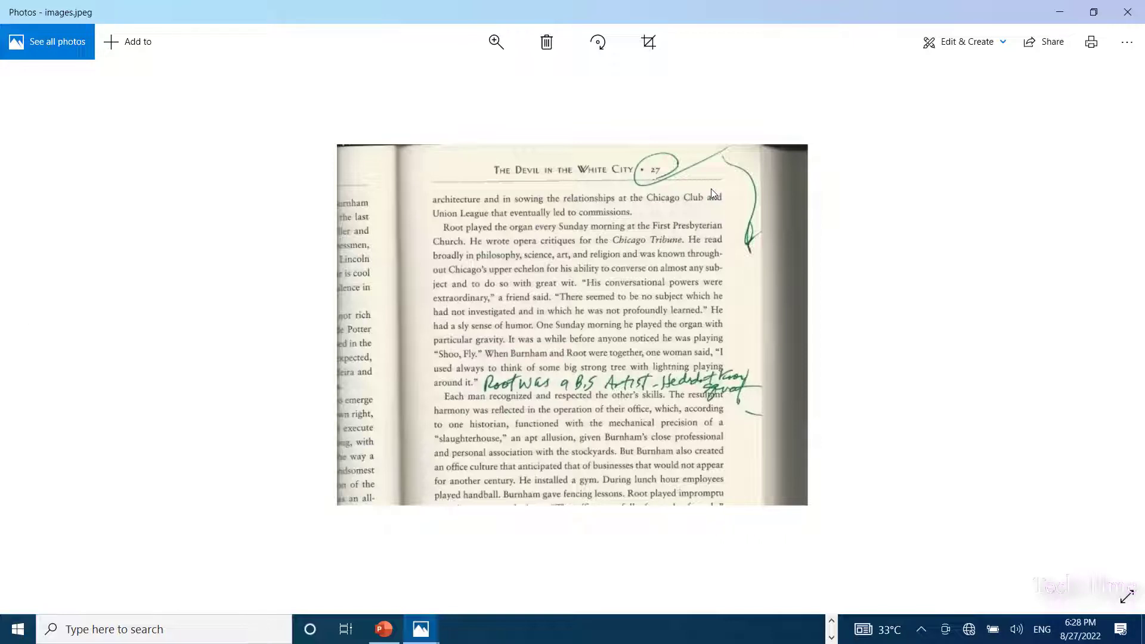